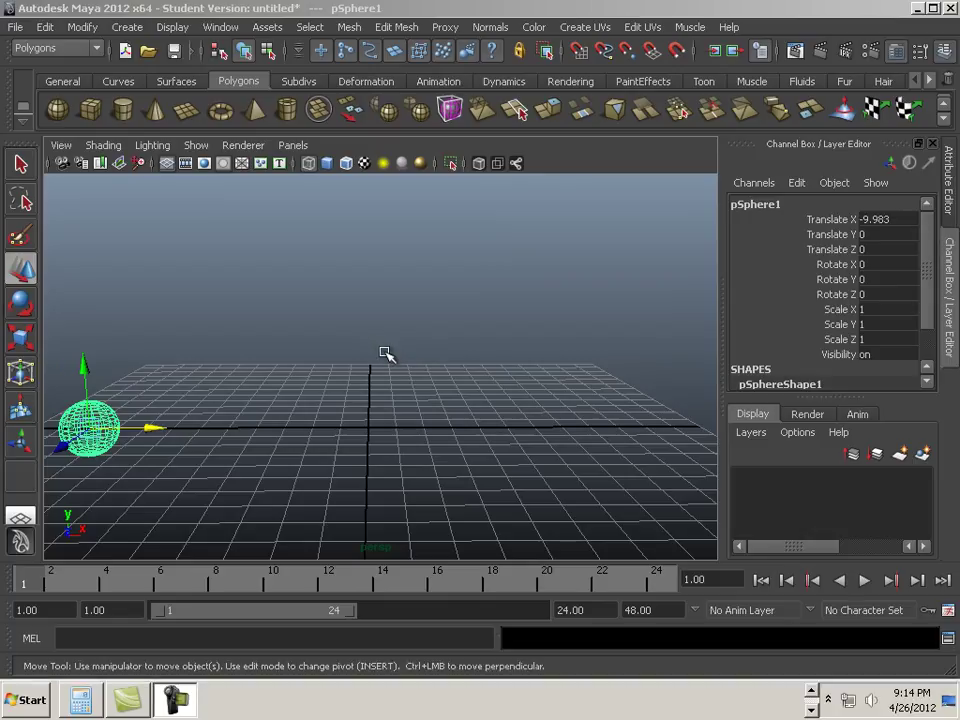
Start a new empty scene, discarding the sphere scene without saving.
{"action": "left_click", "coordinate": [16, 27]}
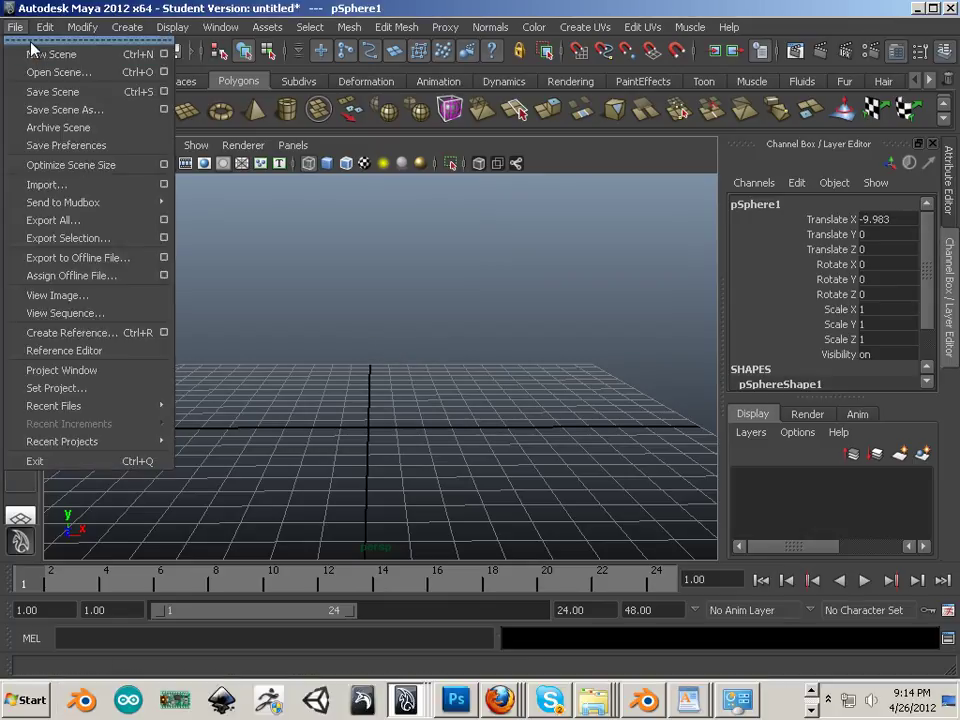
{"action": "key", "text": "Escape"}
{"action": "key", "text": "ctrl+n"}
{"action": "left_click", "coordinate": [478, 351]}
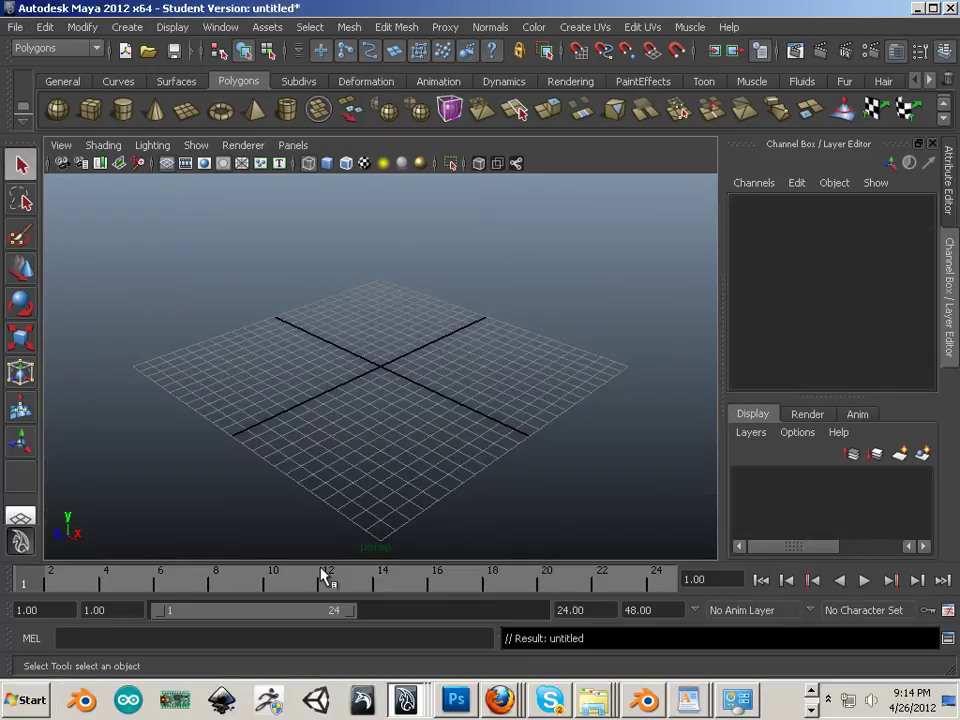
Scrub and play the empty 1–24 timeline, returning the current frame to 1.
{"action": "mouse_move", "coordinate": [30, 585]}
{"action": "left_mouse_down"}
{"action": "mouse_move", "coordinate": [527, 602]}
{"action": "mouse_move", "coordinate": [167, 581]}
{"action": "mouse_move", "coordinate": [17, 585]}
{"action": "left_mouse_up"}
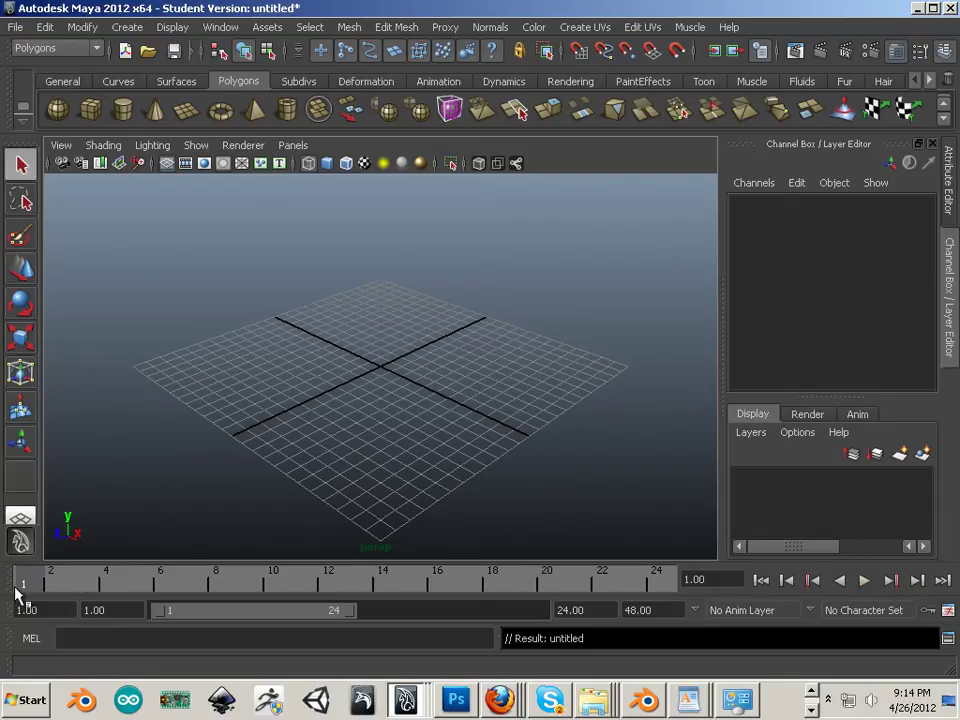
{"action": "key", "text": "alt+v"}
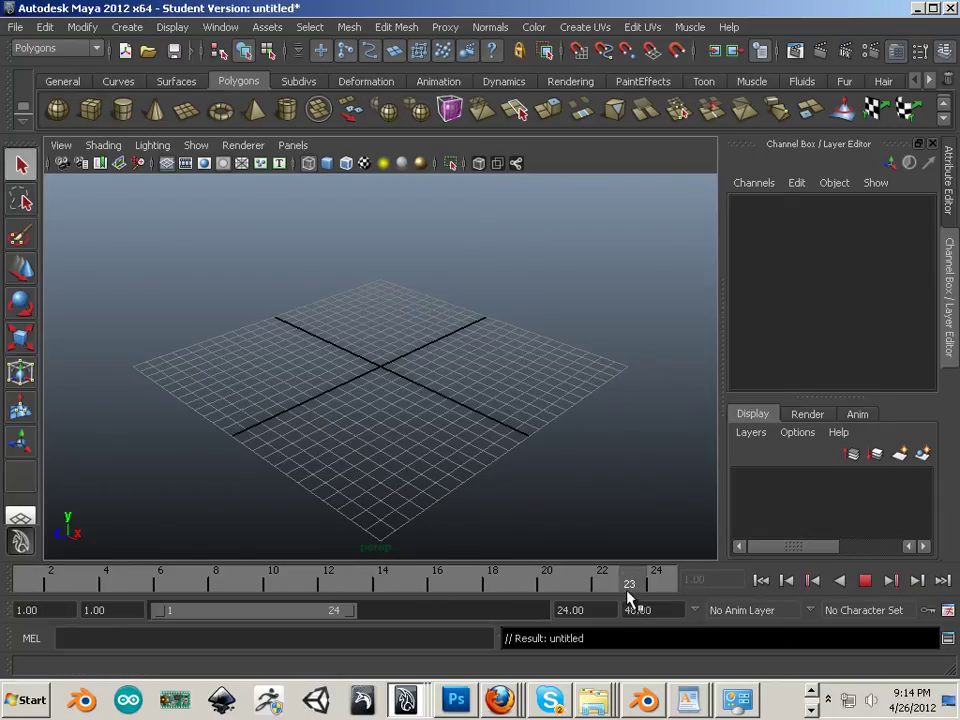
{"action": "mouse_move", "coordinate": [641, 598]}
{"action": "left_mouse_down"}
{"action": "mouse_move", "coordinate": [79, 600]}
{"action": "mouse_move", "coordinate": [602, 610]}
{"action": "mouse_move", "coordinate": [200, 578]}
{"action": "left_mouse_up"}
{"action": "mouse_move", "coordinate": [21, 578]}
{"action": "left_mouse_down"}
{"action": "mouse_move", "coordinate": [401, 579]}
{"action": "mouse_move", "coordinate": [648, 603]}
{"action": "left_mouse_up"}
{"action": "left_click", "coordinate": [24, 579]}
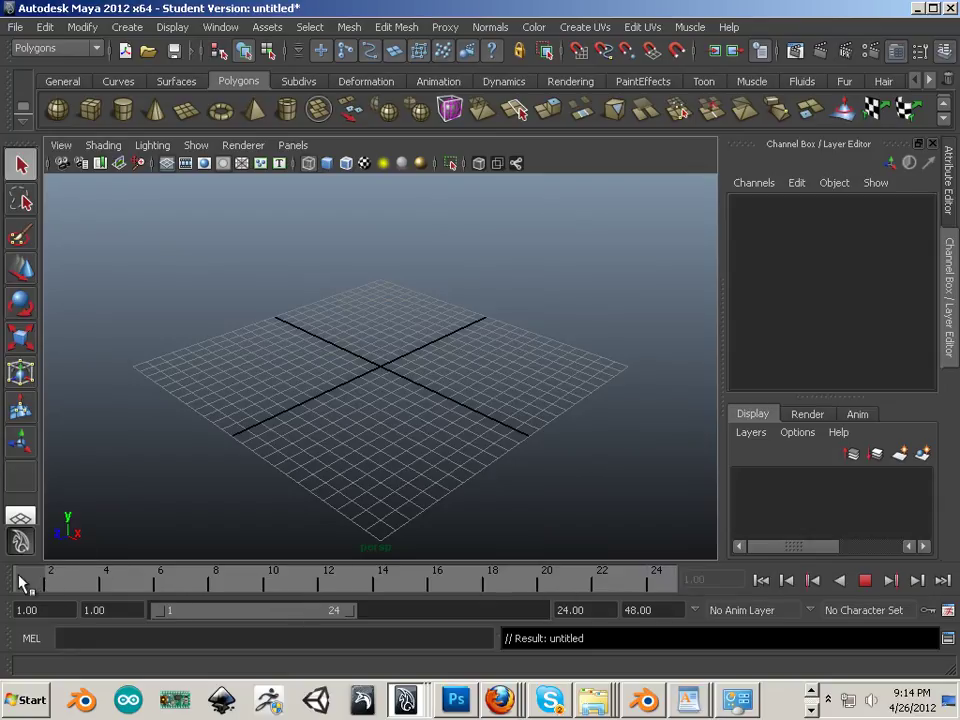
{"action": "mouse_move", "coordinate": [26, 583]}
{"action": "left_mouse_down"}
{"action": "mouse_move", "coordinate": [225, 594]}
{"action": "mouse_move", "coordinate": [619, 587]}
{"action": "mouse_move", "coordinate": [279, 602]}
{"action": "mouse_move", "coordinate": [634, 606]}
{"action": "mouse_move", "coordinate": [636, 598]}
{"action": "mouse_move", "coordinate": [544, 579]}
{"action": "mouse_move", "coordinate": [9, 576]}
{"action": "mouse_move", "coordinate": [576, 579]}
{"action": "mouse_move", "coordinate": [660, 590]}
{"action": "mouse_move", "coordinate": [21, 576]}
{"action": "left_mouse_up"}
Set the time slider's playback speed to Real-time.
{"action": "right_click", "coordinate": [83, 590]}
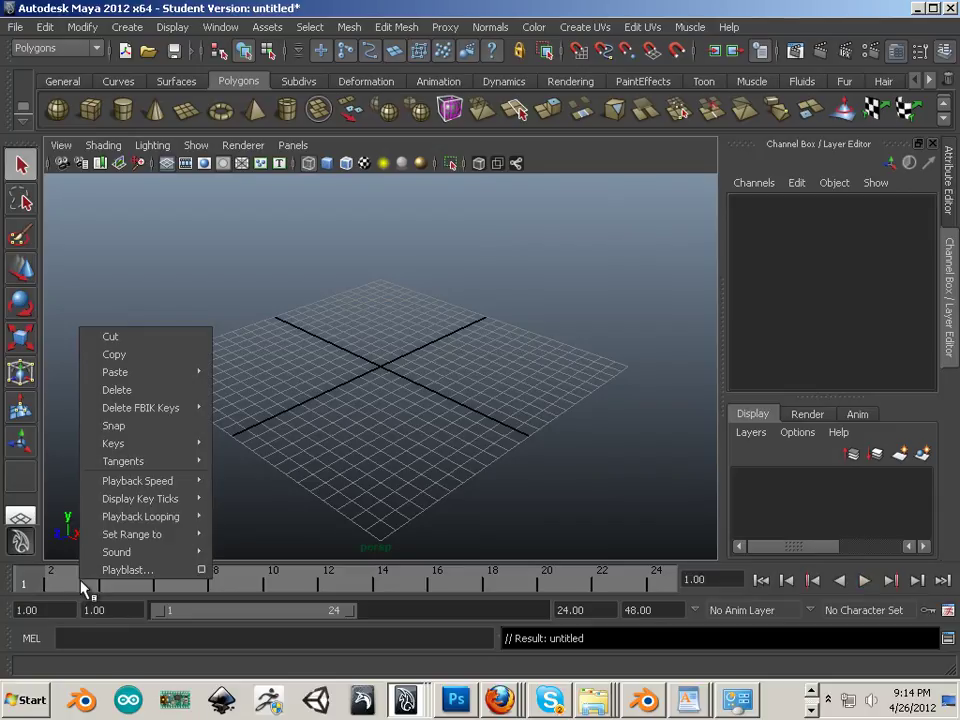
{"action": "mouse_move", "coordinate": [158, 484]}
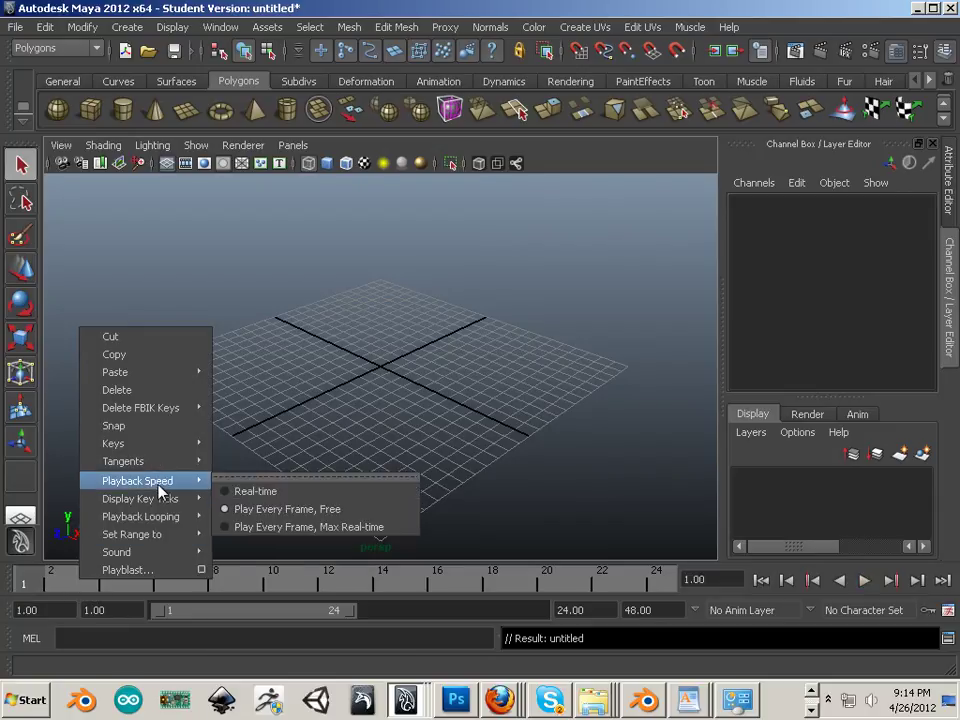
{"action": "left_click", "coordinate": [304, 500]}
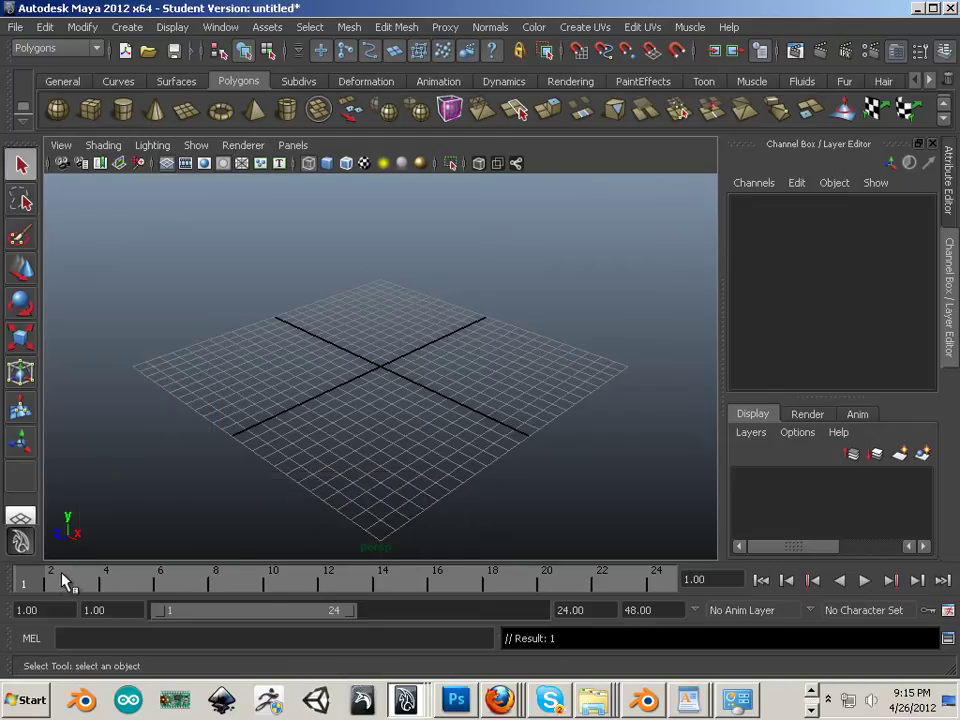
Play the timeline to test the real-time speed, stop, and return to frame 1.
{"action": "key", "text": "alt+v"}
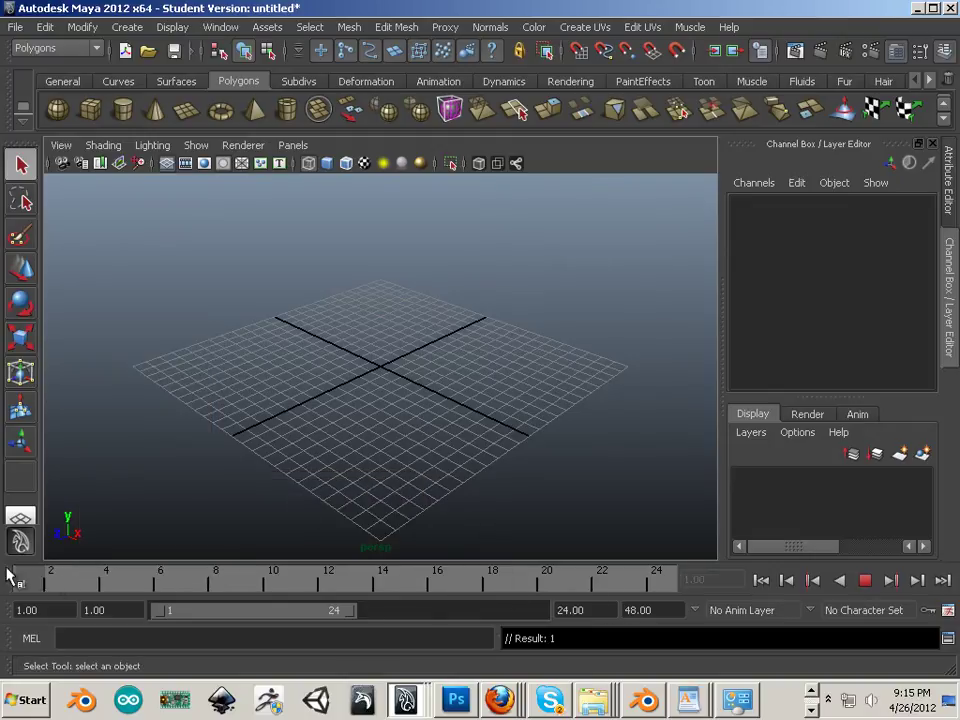
{"action": "left_click", "coordinate": [866, 590]}
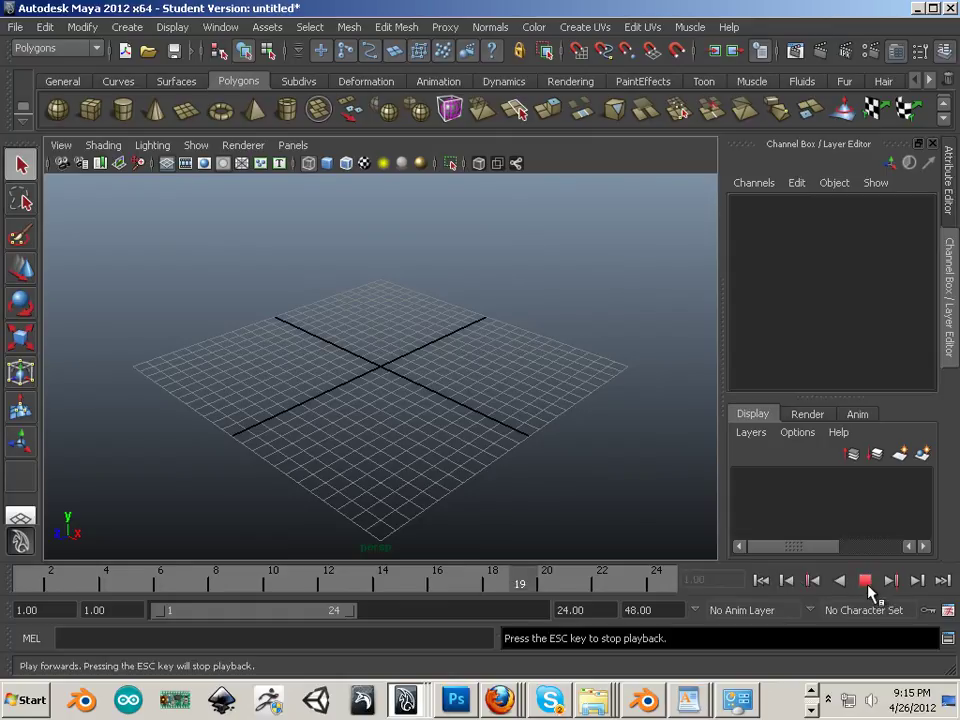
{"action": "left_click", "coordinate": [866, 582]}
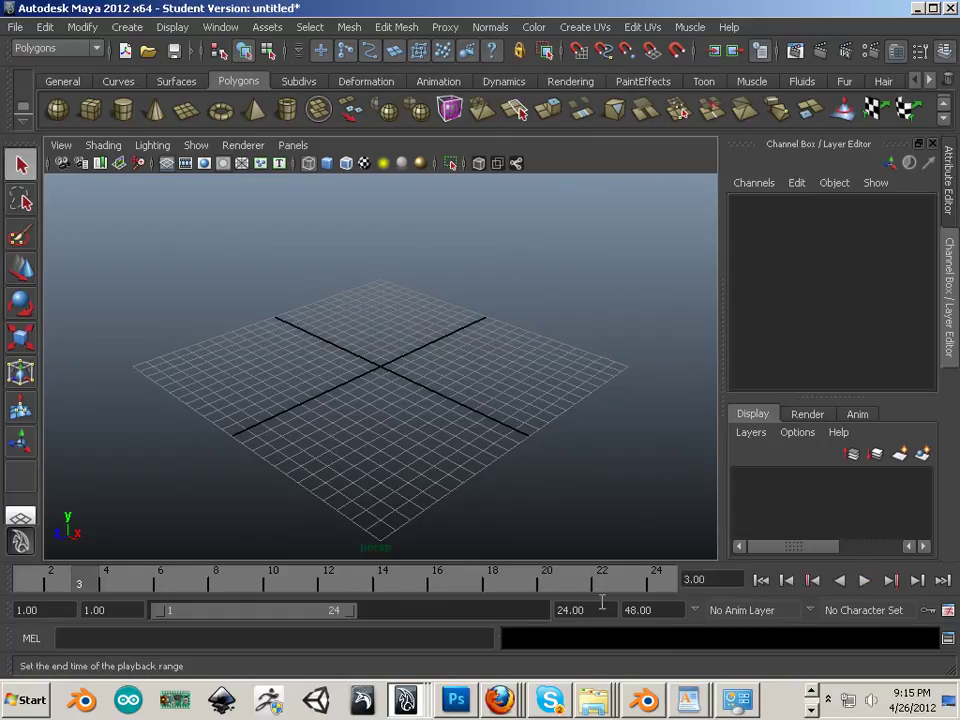
{"action": "left_click", "coordinate": [28, 583]}
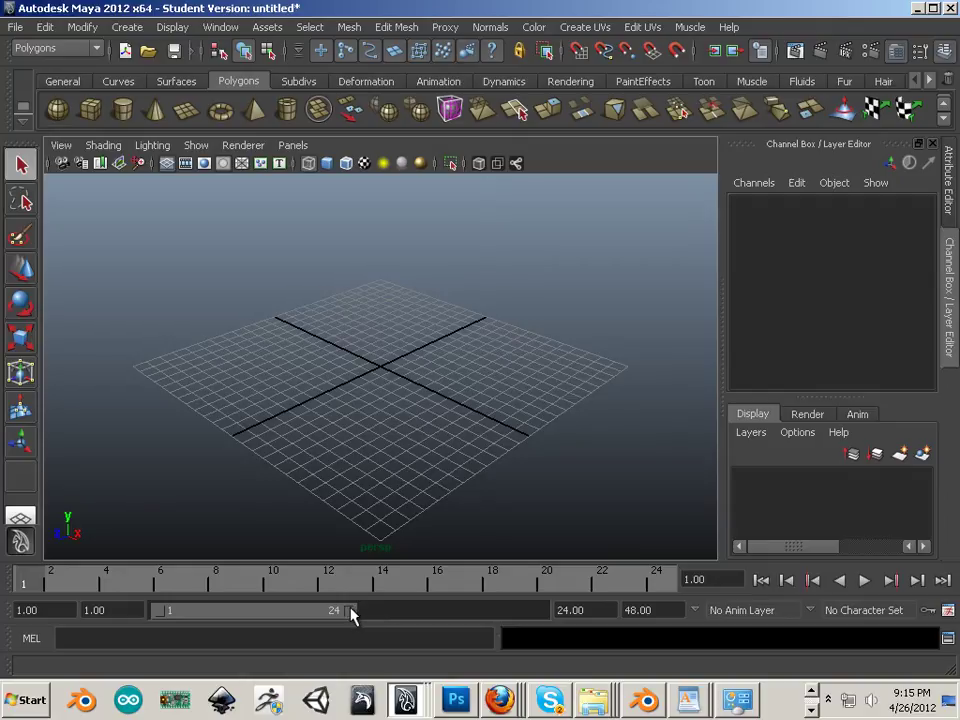
Set the animation end time to 500.
{"action": "left_click", "coordinate": [40, 610]}
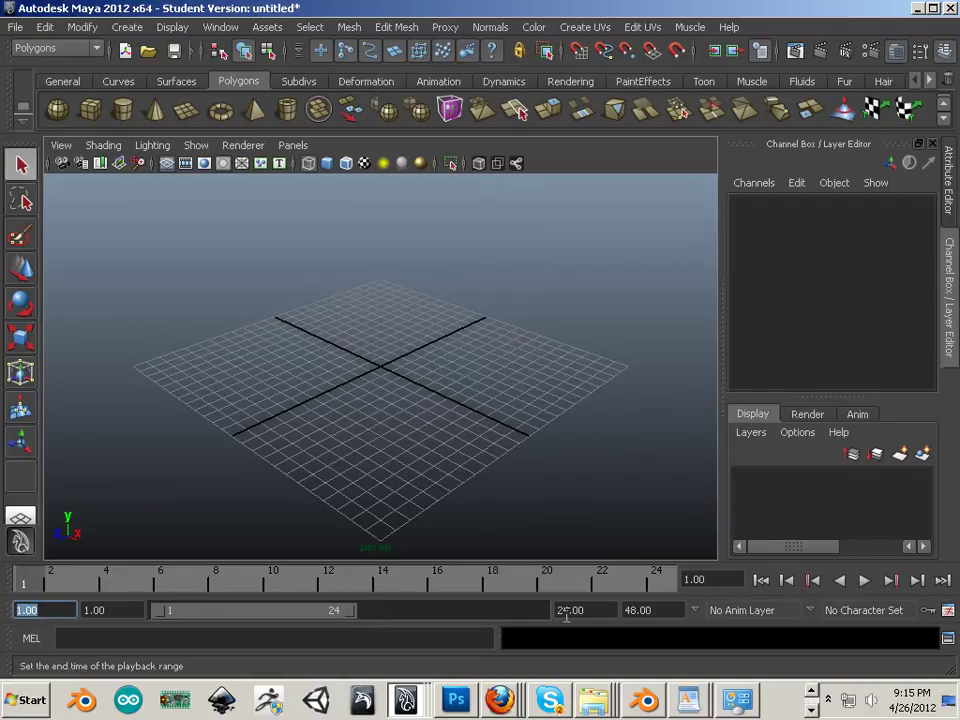
{"action": "left_click", "coordinate": [652, 610]}
{"action": "key", "text": "alt+v"}
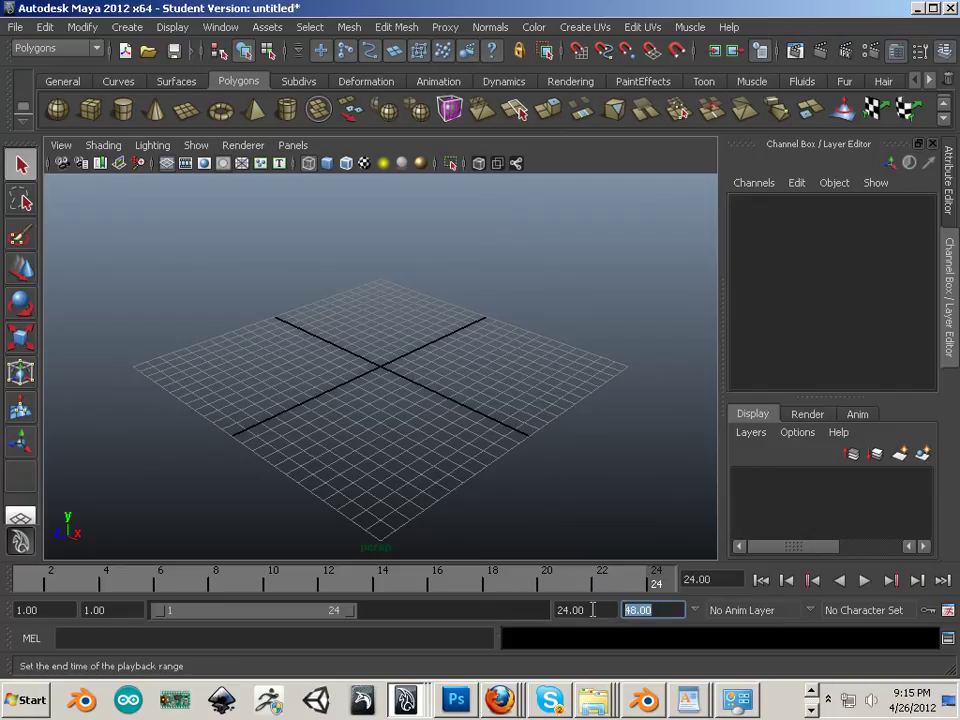
{"action": "type", "text": "500"}
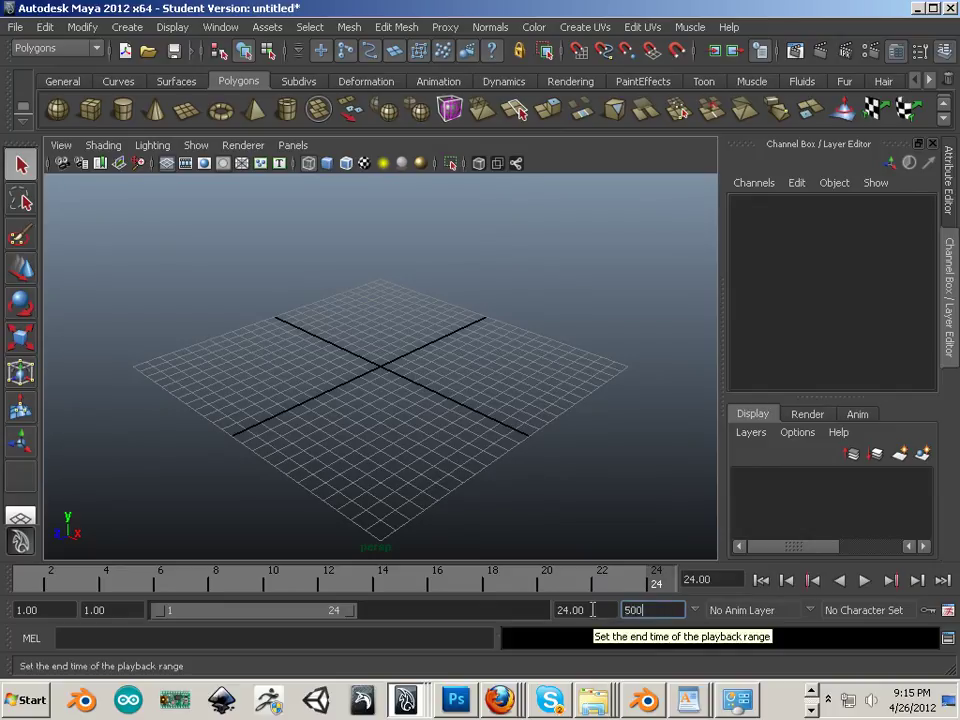
{"action": "key", "text": "Return"}
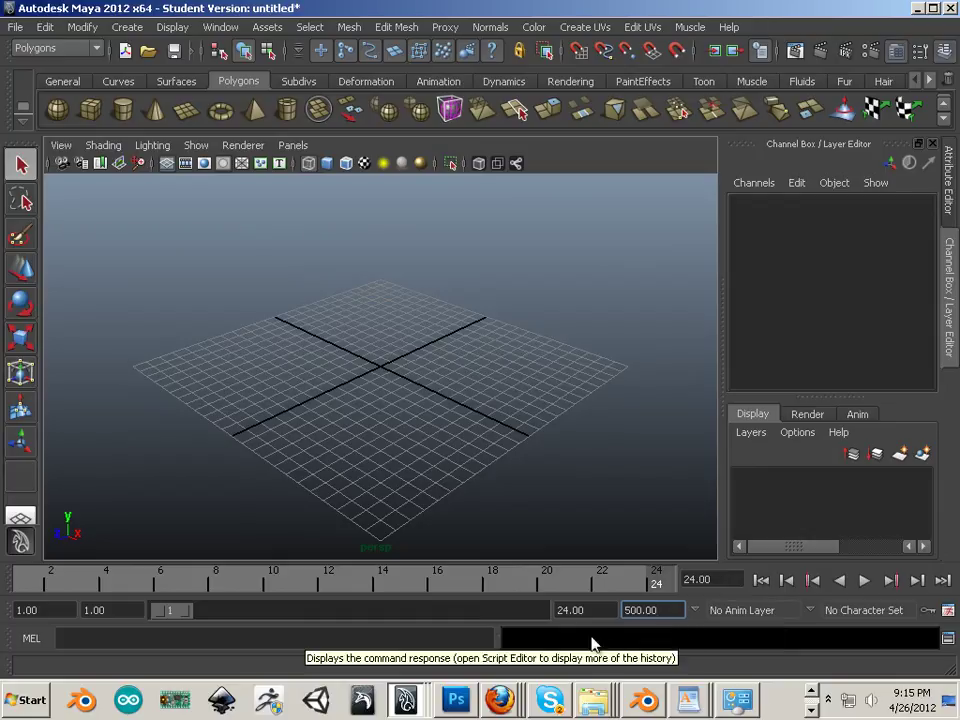
Stretch the playback range out to frame 500 and scrub to around frame 382.
{"action": "left_click_drag", "start_coordinate": [187, 611], "coordinate": [596, 637]}
{"action": "mouse_move", "coordinate": [462, 590]}
{"action": "left_mouse_down"}
{"action": "mouse_move", "coordinate": [628, 600]}
{"action": "mouse_move", "coordinate": [697, 590]}
{"action": "left_mouse_up"}
{"action": "mouse_move", "coordinate": [620, 585]}
{"action": "left_mouse_down"}
{"action": "mouse_move", "coordinate": [396, 621]}
{"action": "mouse_move", "coordinate": [636, 647]}
{"action": "mouse_move", "coordinate": [615, 591]}
{"action": "mouse_move", "coordinate": [650, 588]}
{"action": "mouse_move", "coordinate": [36, 579]}
{"action": "mouse_move", "coordinate": [514, 615]}
{"action": "left_mouse_up"}
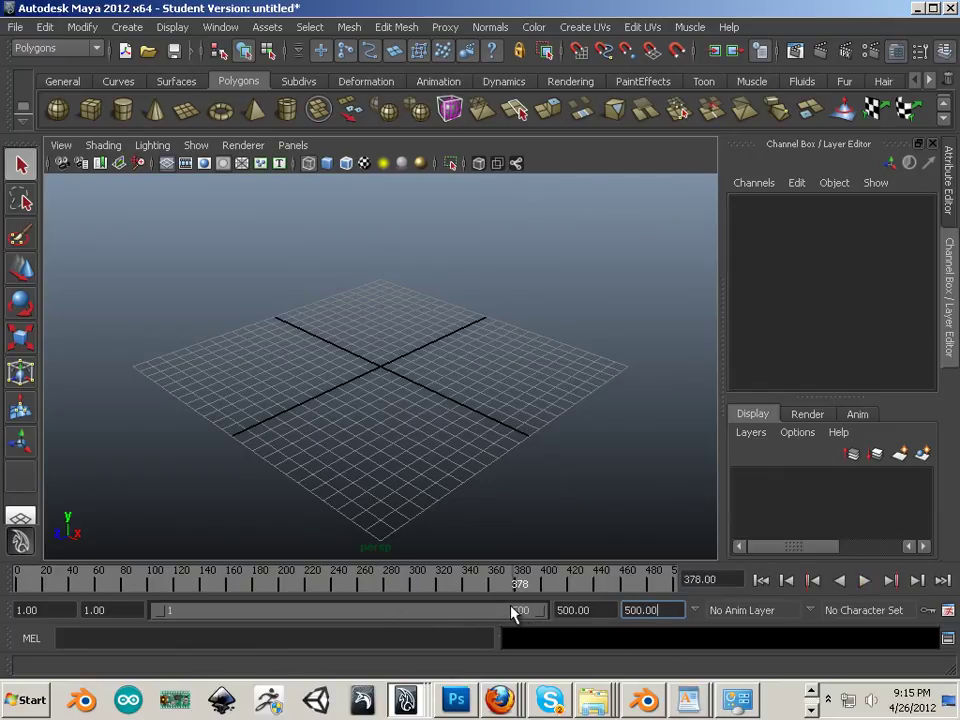
Create a polygon sphere at the origin and key all its channels around frame 112.
{"action": "left_click", "coordinate": [57, 110]}
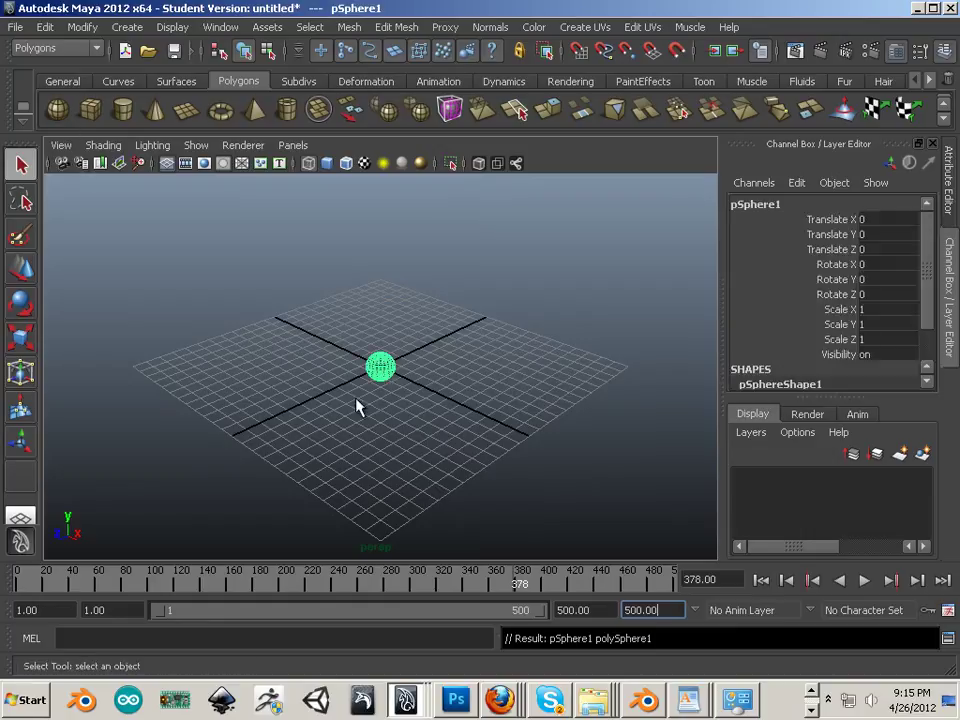
{"action": "left_click_drag", "start_coordinate": [300, 582], "coordinate": [266, 587]}
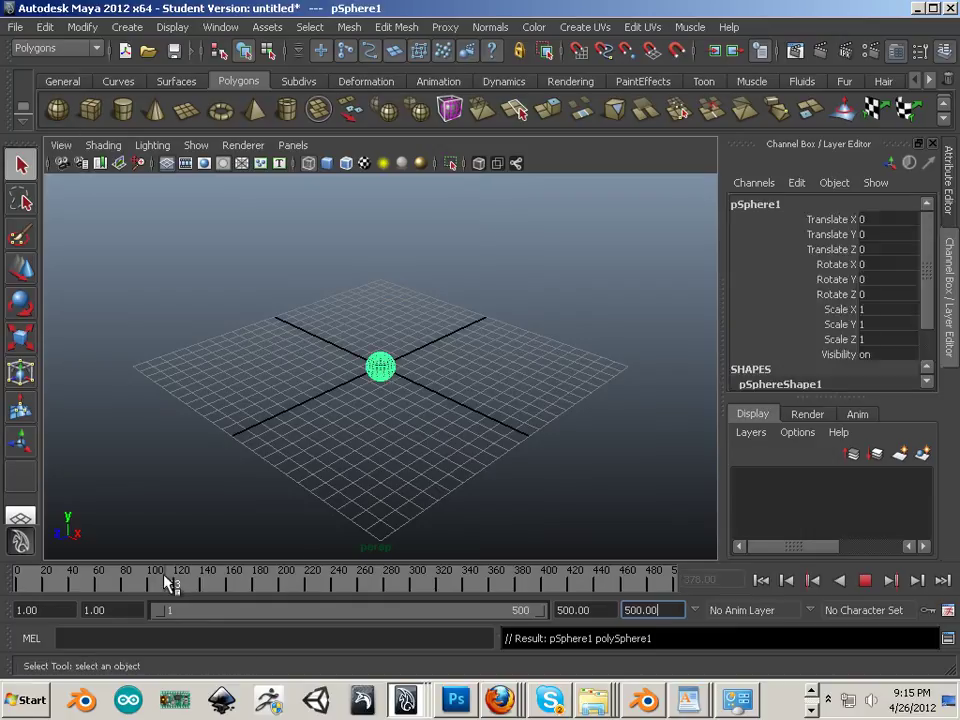
{"action": "left_click_drag", "start_coordinate": [167, 584], "coordinate": [168, 584]}
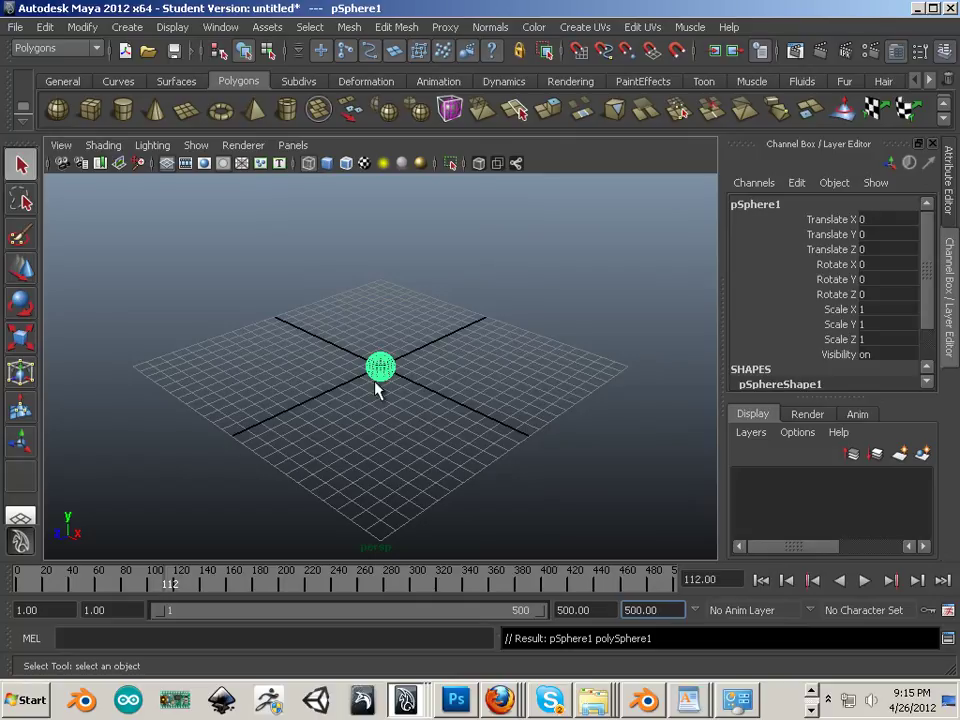
{"action": "key", "text": "s"}
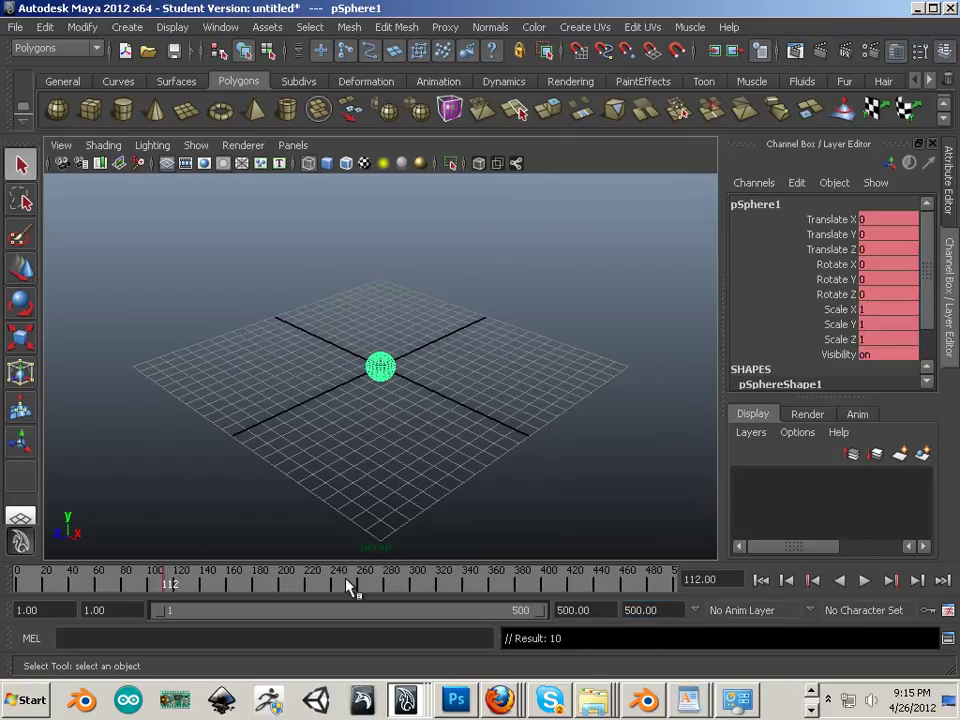
Play and stop the animation twice, stopping around frame 111.
{"action": "key", "text": "alt+v"}
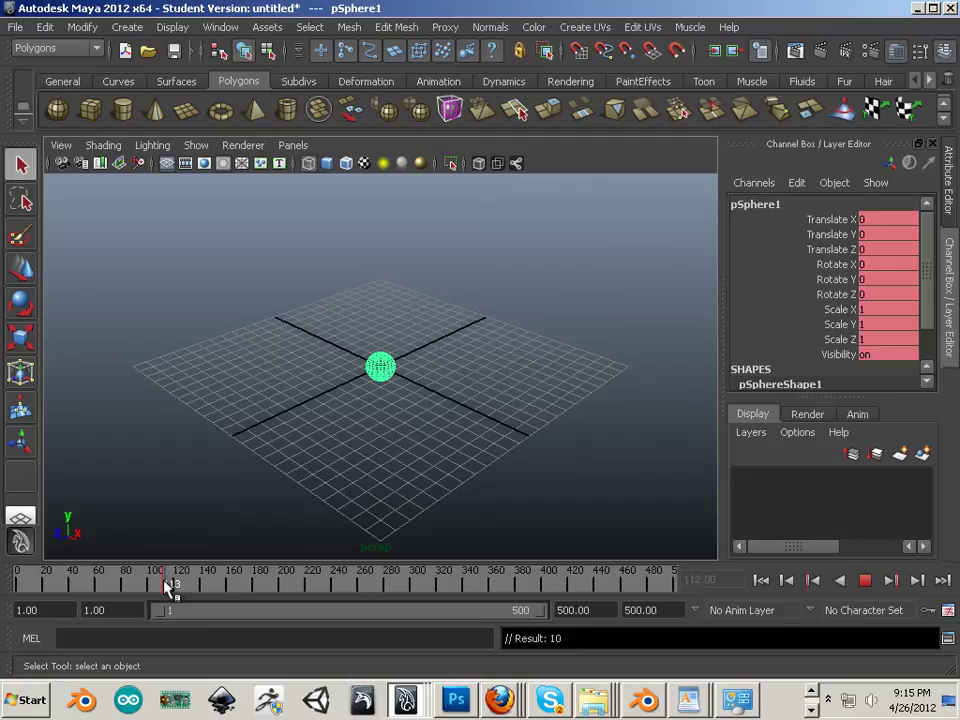
{"action": "key", "text": "alt+v"}
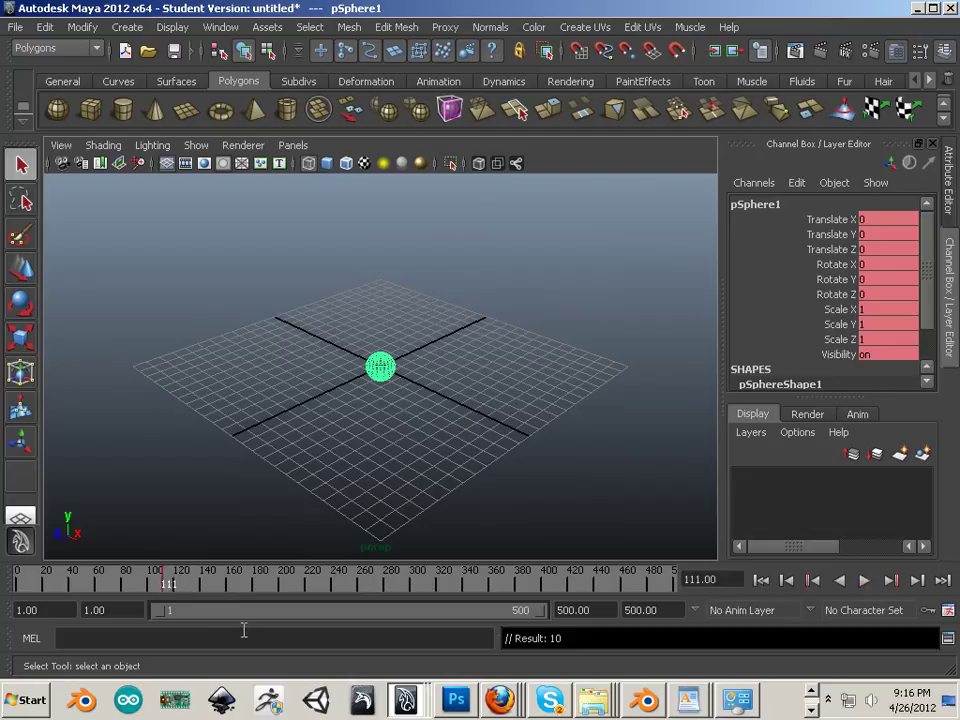
{"action": "key", "text": "alt+v"}
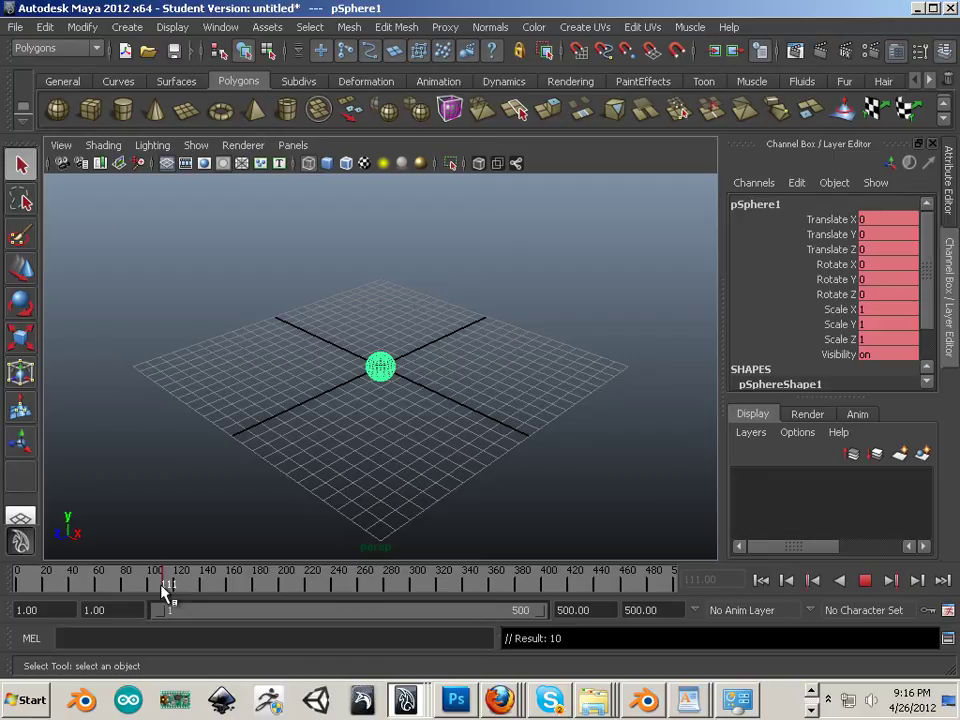
{"action": "key", "text": "alt+v"}
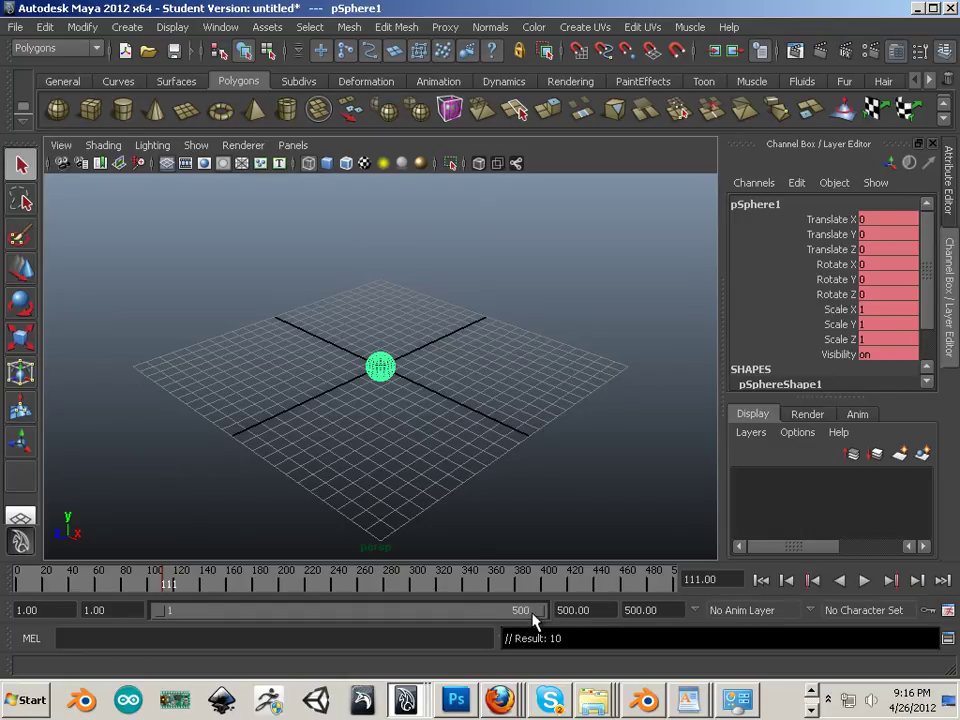
Narrow the playback range to about frames 102–153 and play it, stopping at frame 112.
{"action": "left_click_drag", "start_coordinate": [538, 611], "coordinate": [270, 613]}
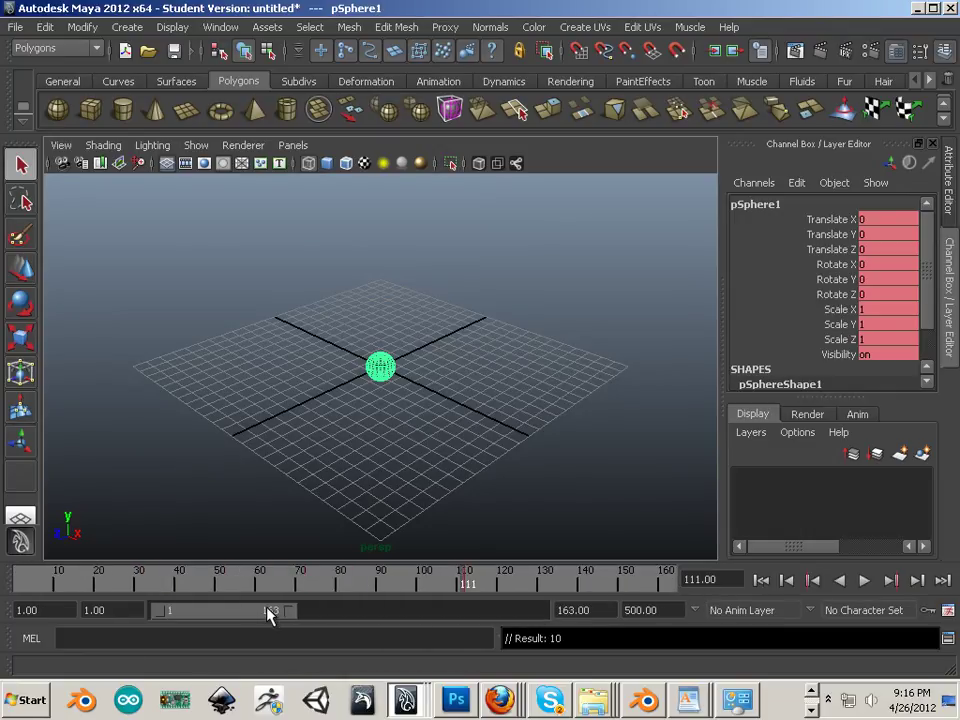
{"action": "left_click_drag", "start_coordinate": [161, 612], "coordinate": [254, 612]}
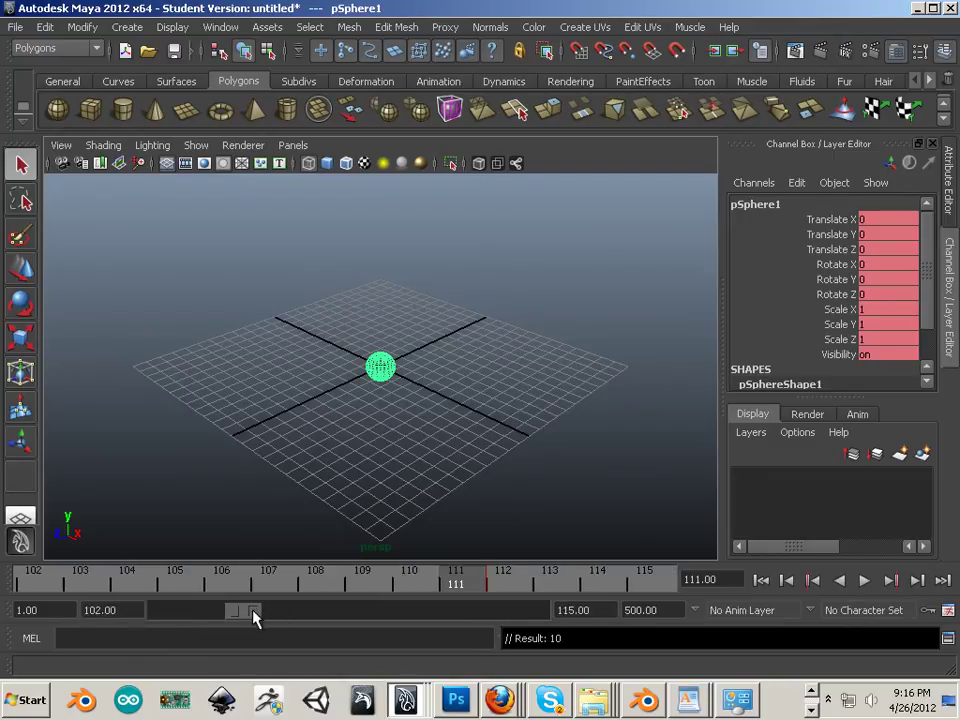
{"action": "key", "text": "alt+v"}
{"action": "left_click", "coordinate": [490, 590]}
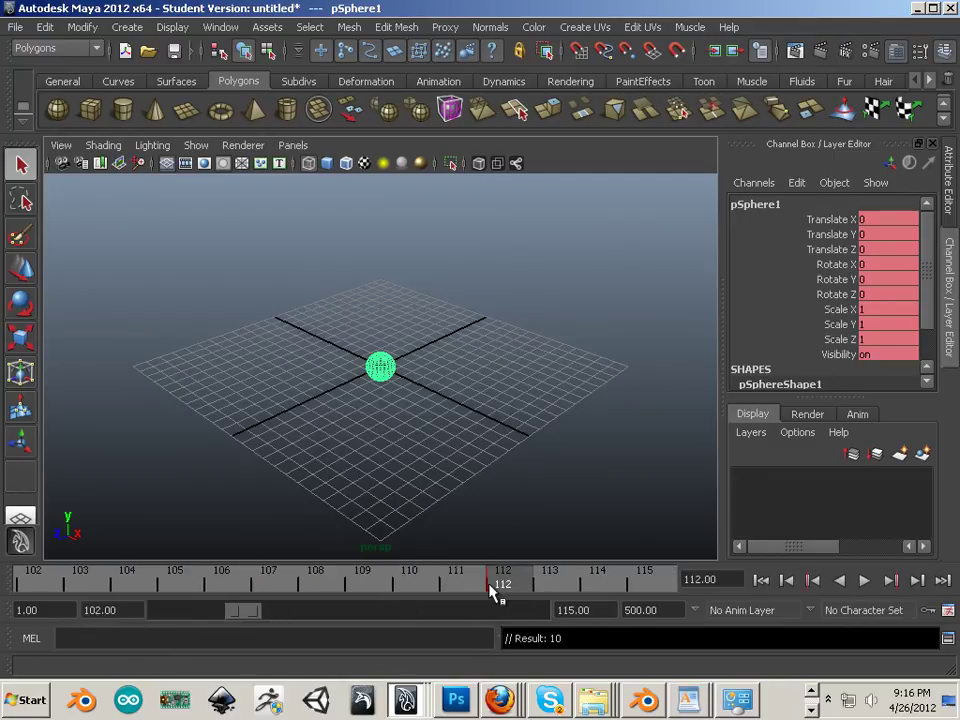
{"action": "key", "text": "alt+v"}
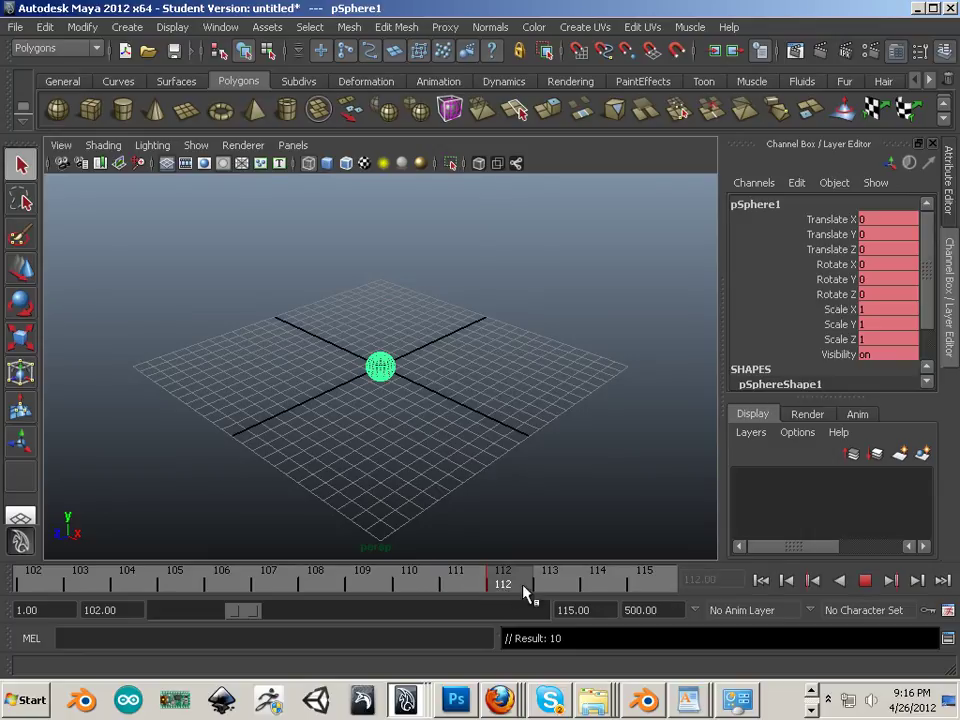
{"action": "left_click", "coordinate": [522, 594]}
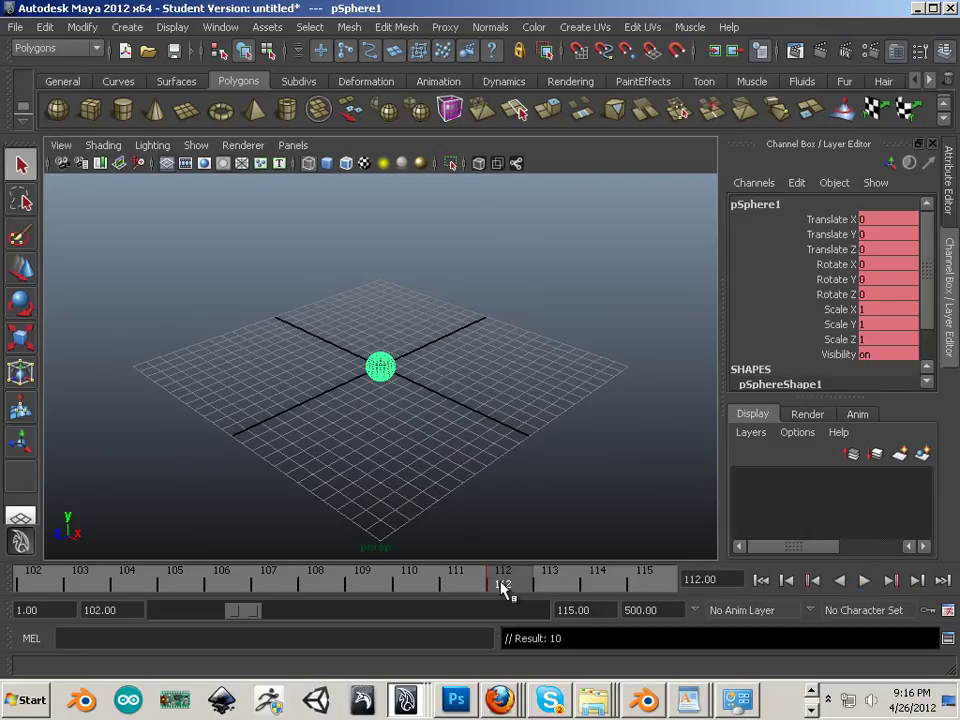
{"action": "key", "text": "alt+v"}
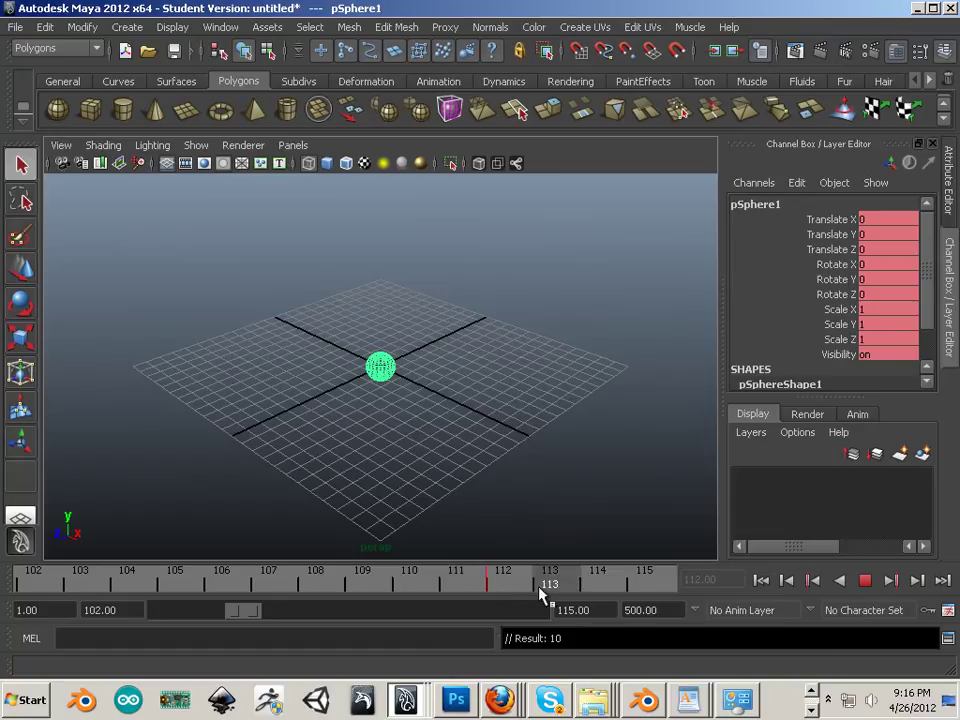
{"action": "key", "text": "alt+v"}
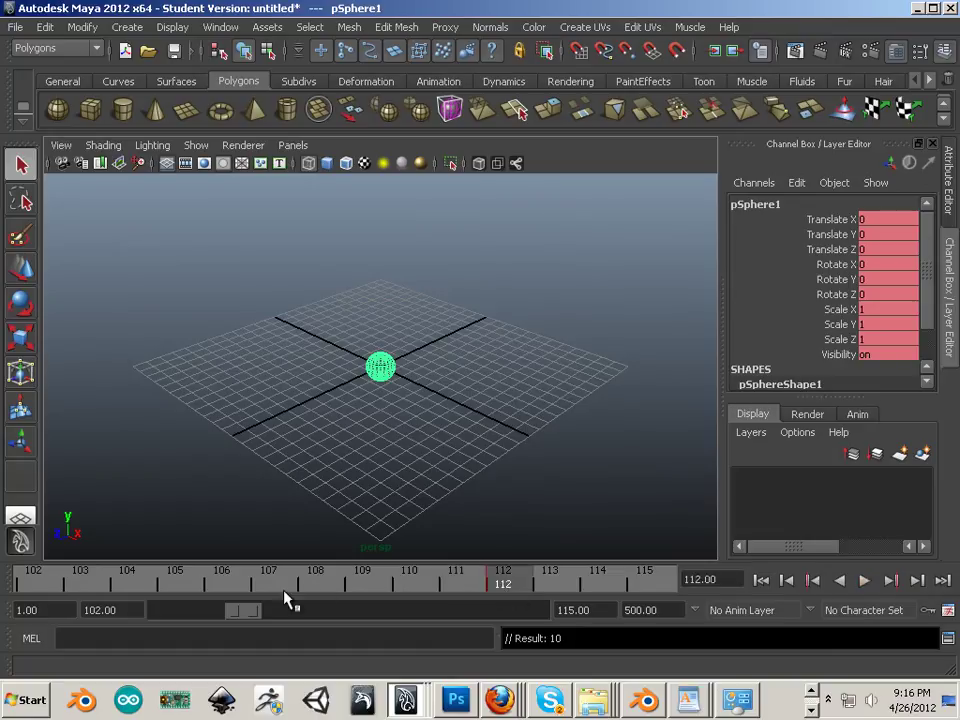
Widen the playback range back to frames 1–289.
{"action": "left_click_drag", "start_coordinate": [253, 612], "coordinate": [388, 612]}
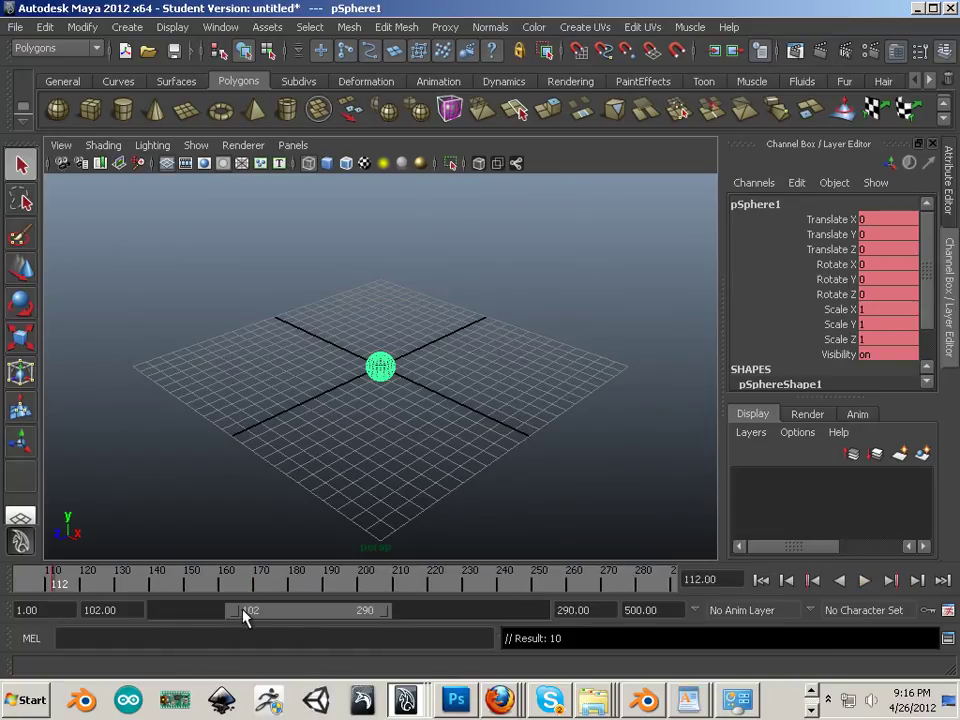
{"action": "left_click_drag", "start_coordinate": [232, 612], "coordinate": [124, 626]}
{"action": "left_click_drag", "start_coordinate": [388, 608], "coordinate": [229, 617]}
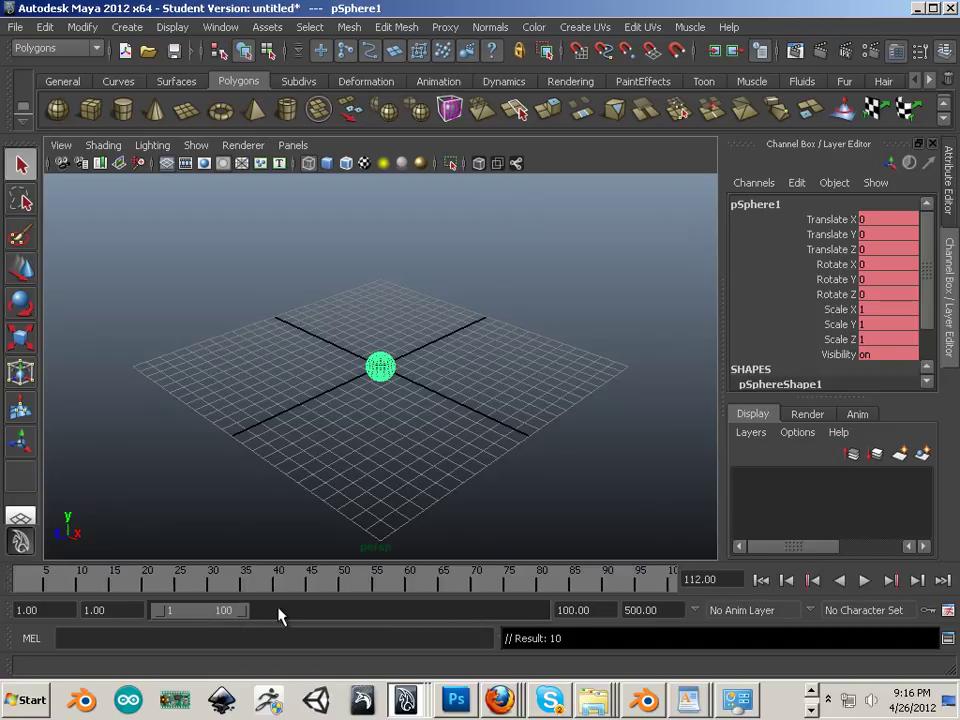
Set the playback end frame to 30 and play the 1–30 range, stopping at 30.
{"action": "left_click", "coordinate": [580, 610]}
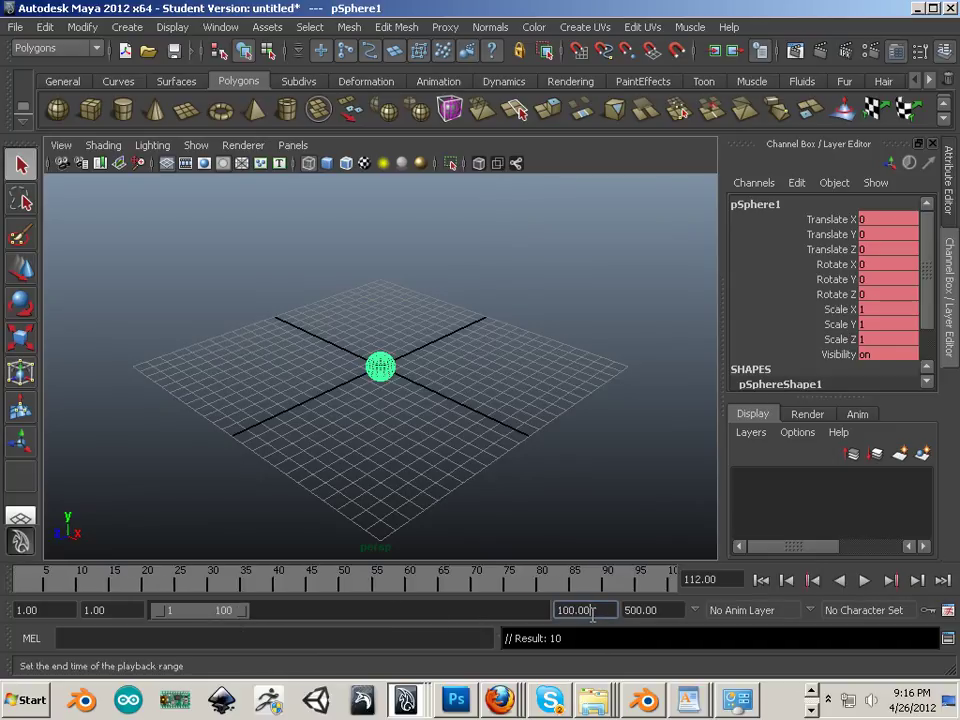
{"action": "type", "text": "30"}
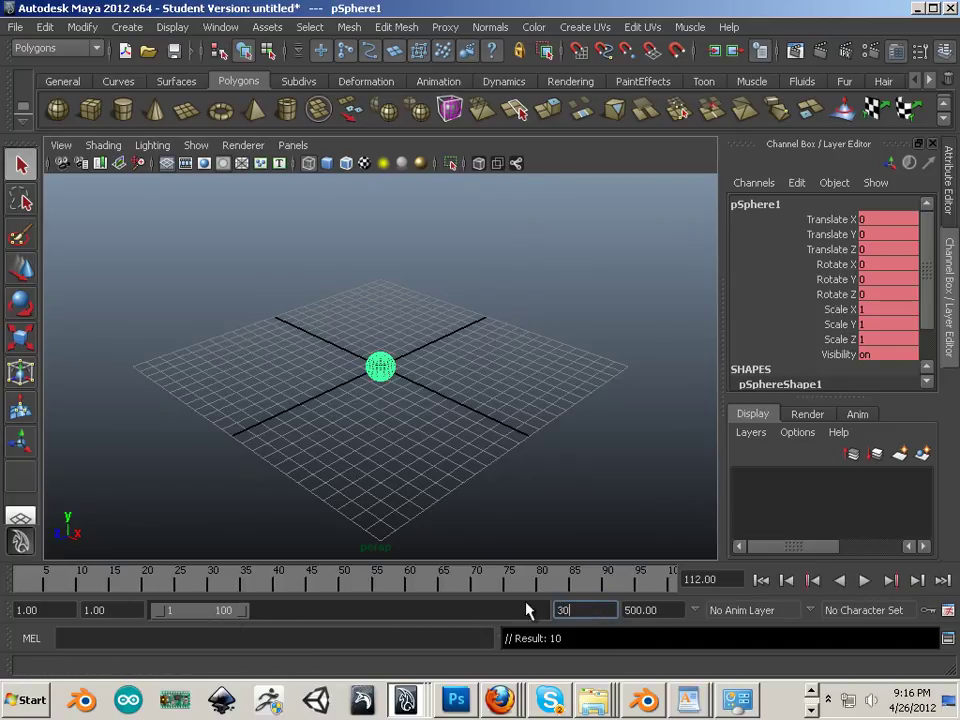
{"action": "key", "text": "Return"}
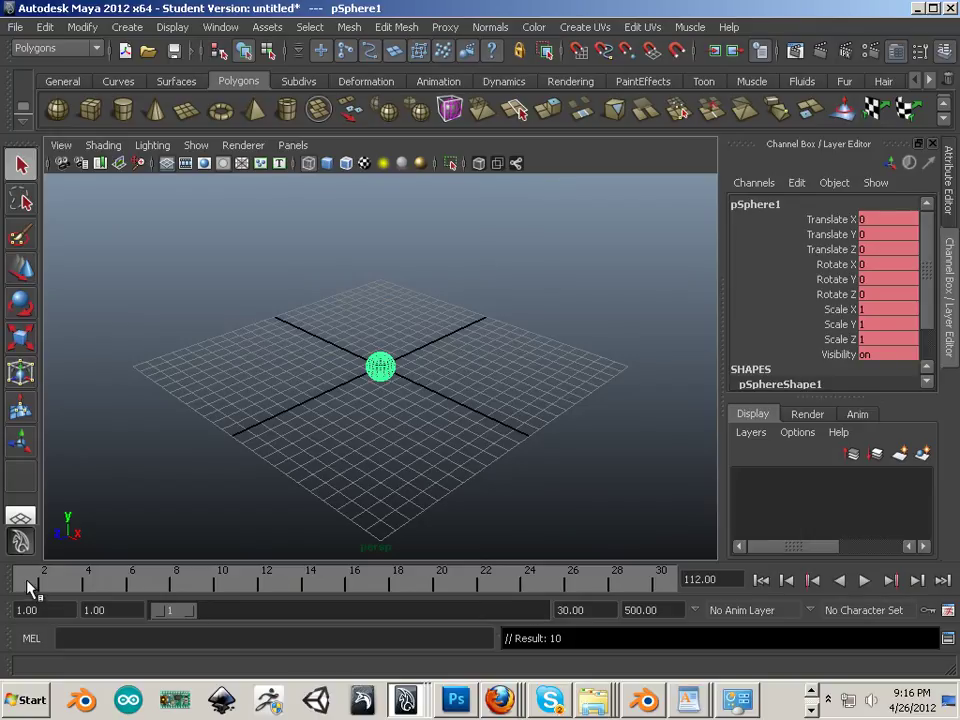
{"action": "key", "text": "alt+v"}
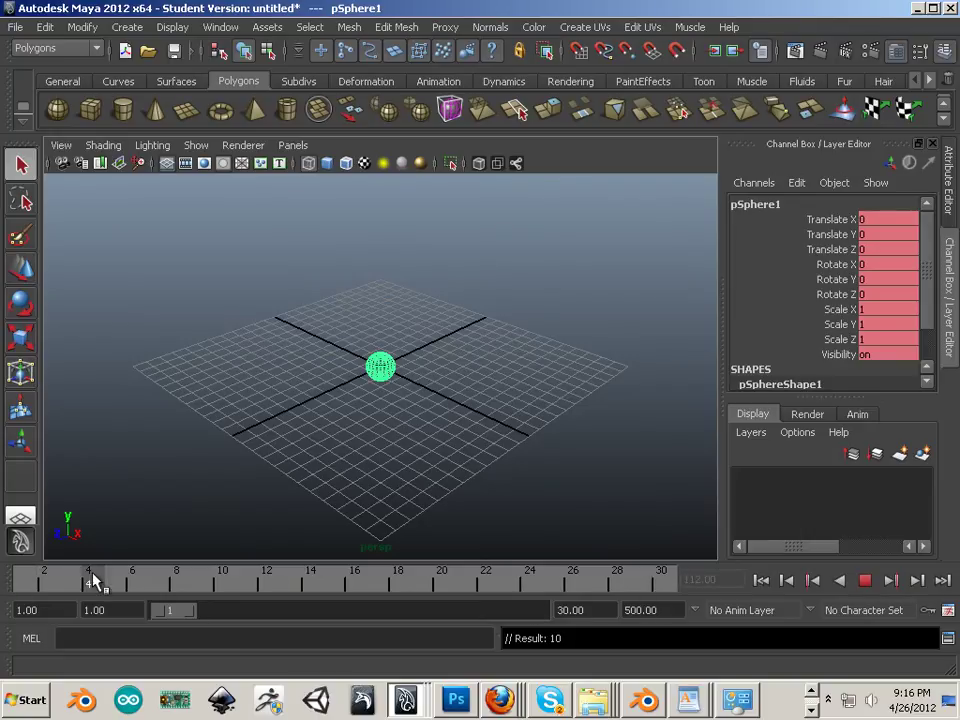
{"action": "key", "text": "alt+v"}
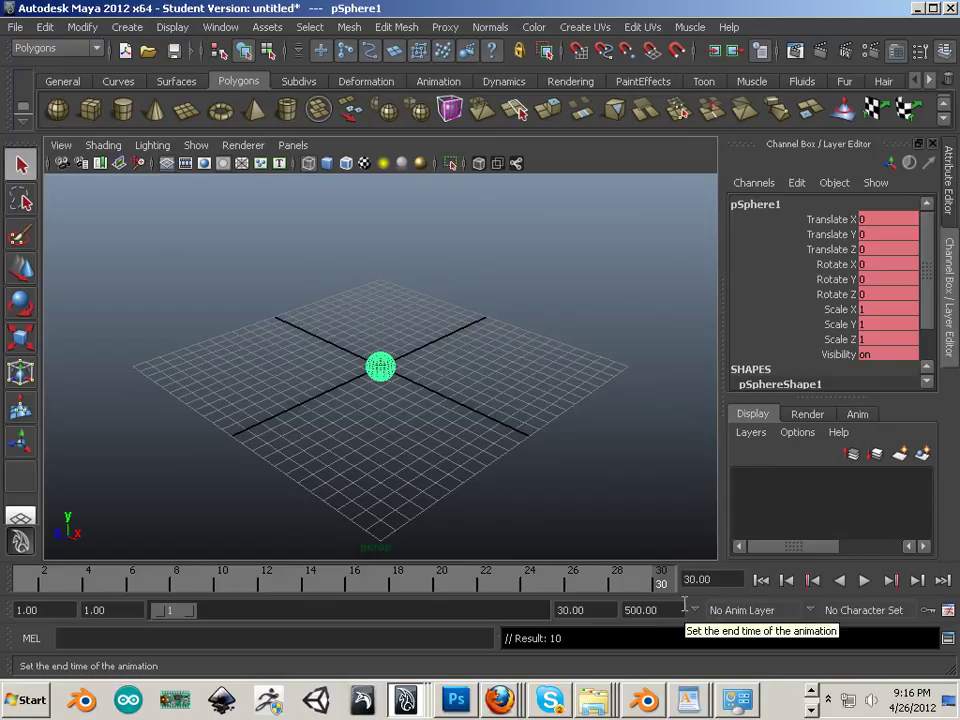
Check the start and end frame fields, keeping the playback start at frame 1.
{"action": "left_click", "coordinate": [27, 610]}
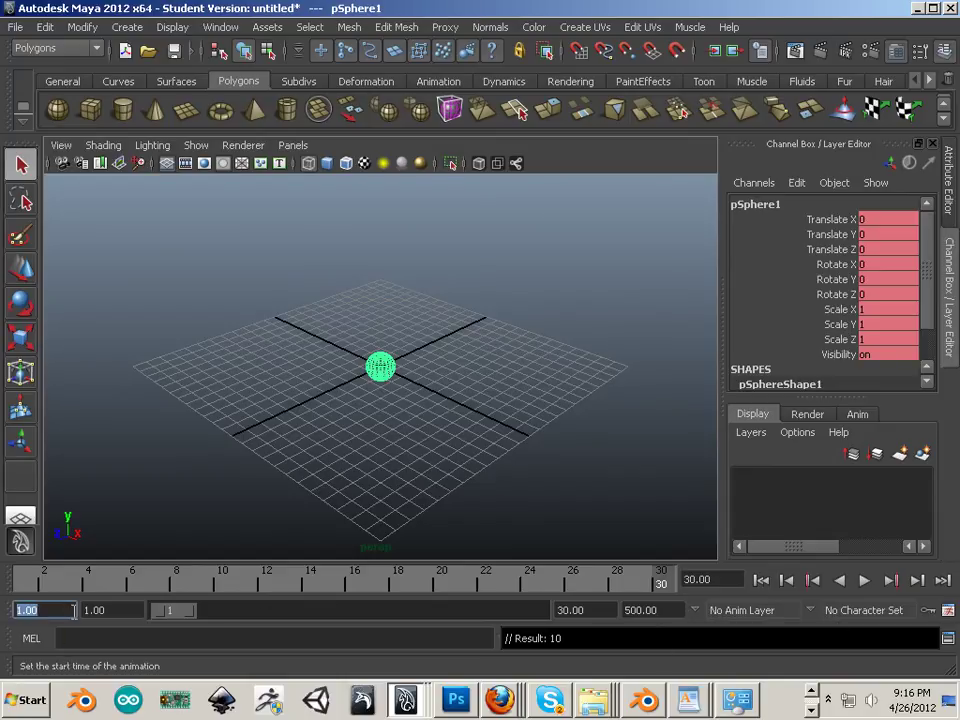
{"action": "left_click", "coordinate": [119, 613]}
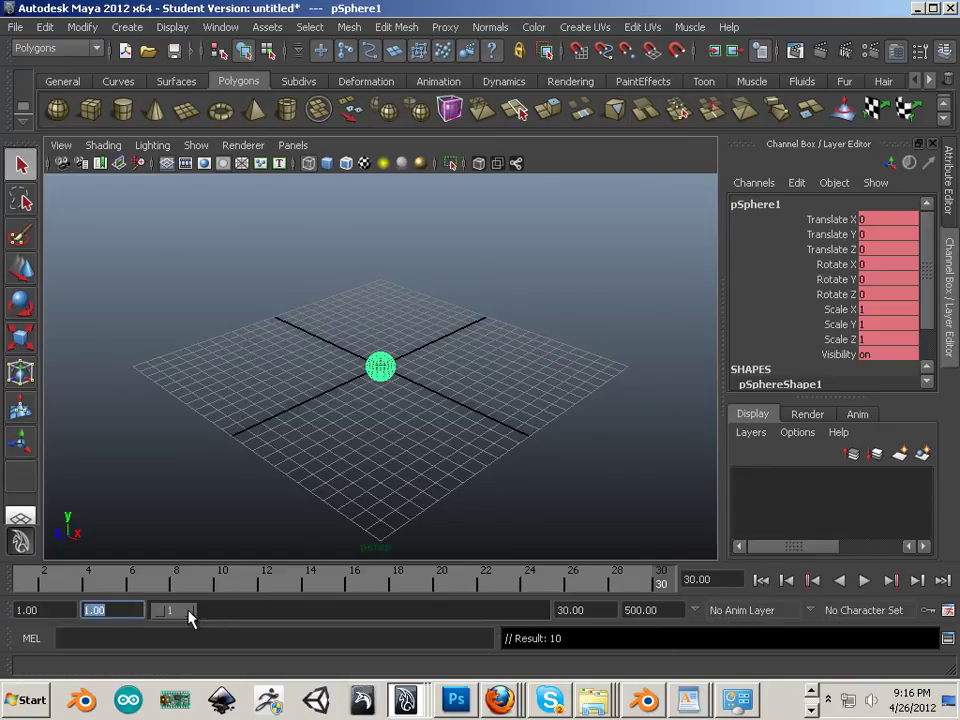
{"action": "key", "text": "Return"}
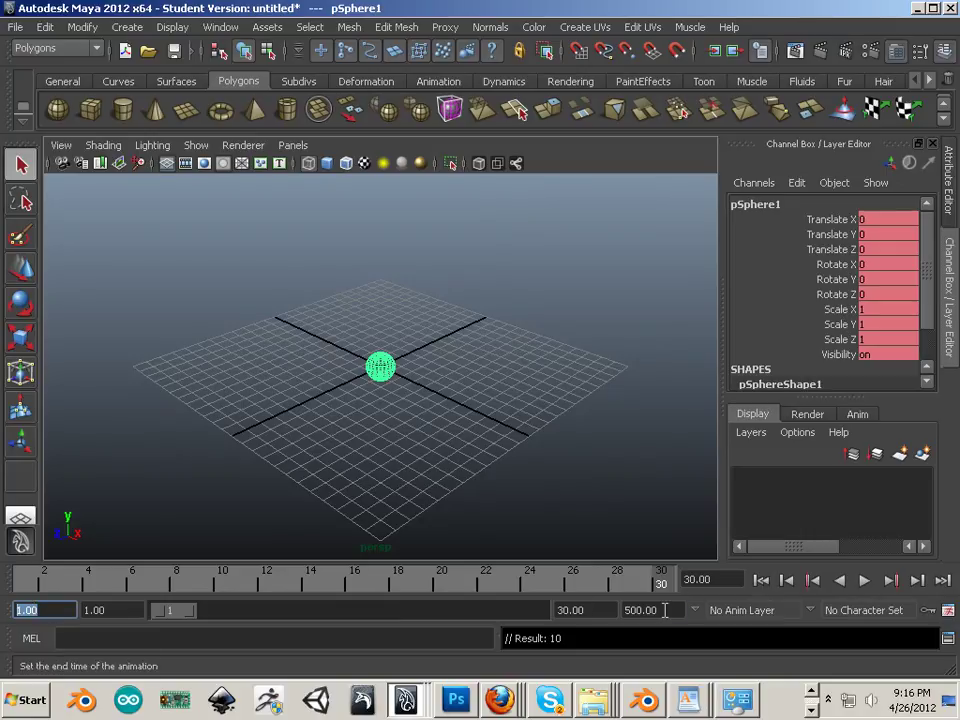
{"action": "left_click", "coordinate": [655, 609]}
{"action": "left_click", "coordinate": [126, 609]}
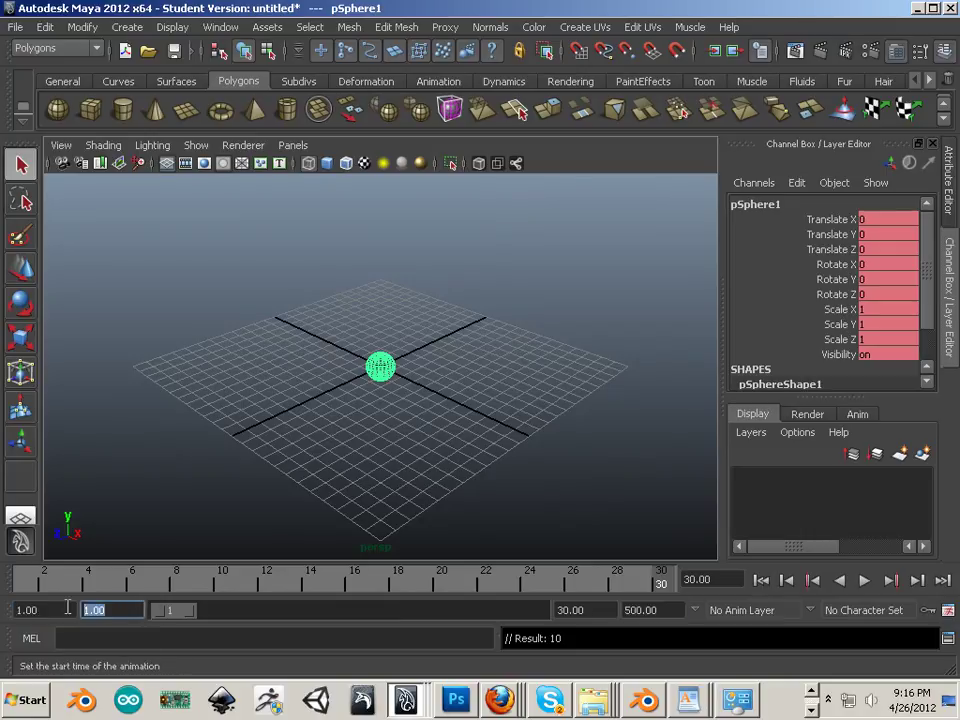
{"action": "key", "text": "Return"}
{"action": "left_click", "coordinate": [565, 610]}
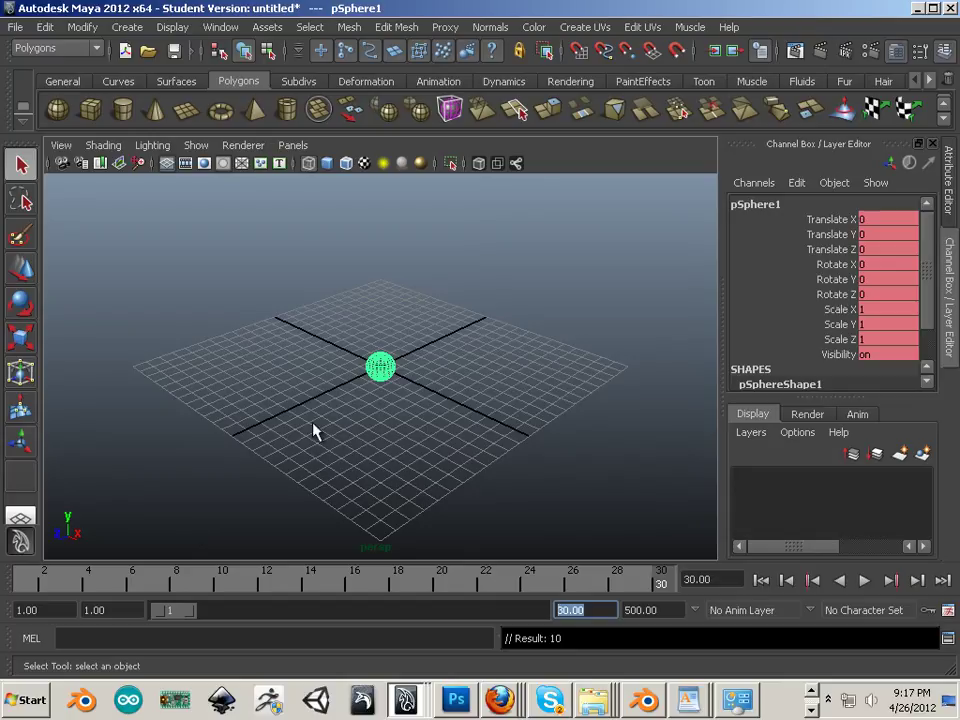
Open Preferences on the Time Slider category and reposition the window near the top.
{"action": "left_click", "coordinate": [948, 612]}
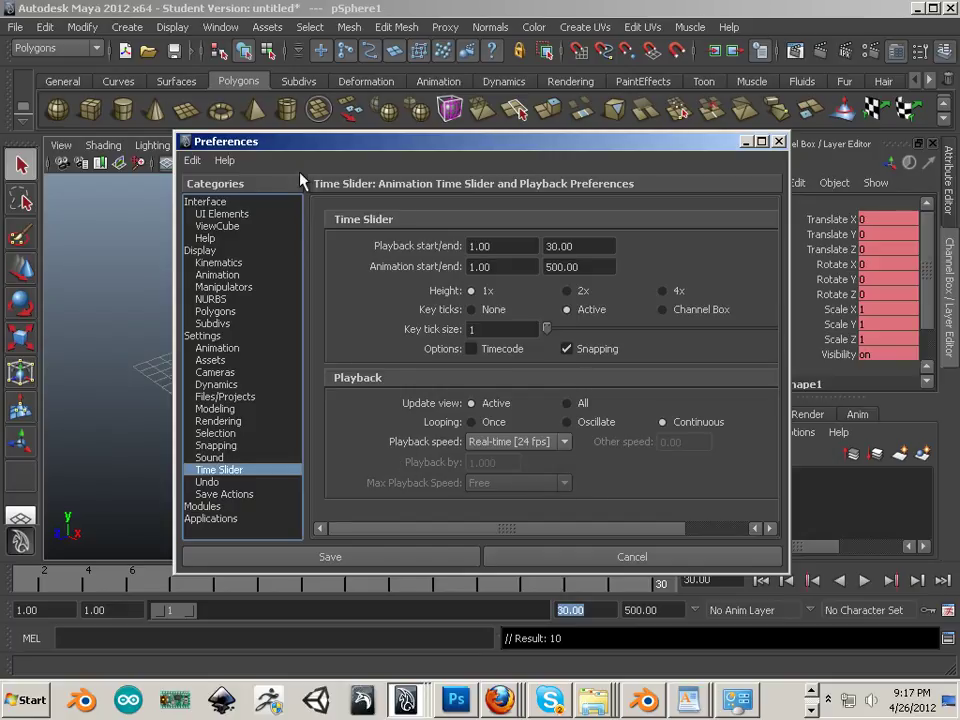
{"action": "left_click", "coordinate": [220, 27]}
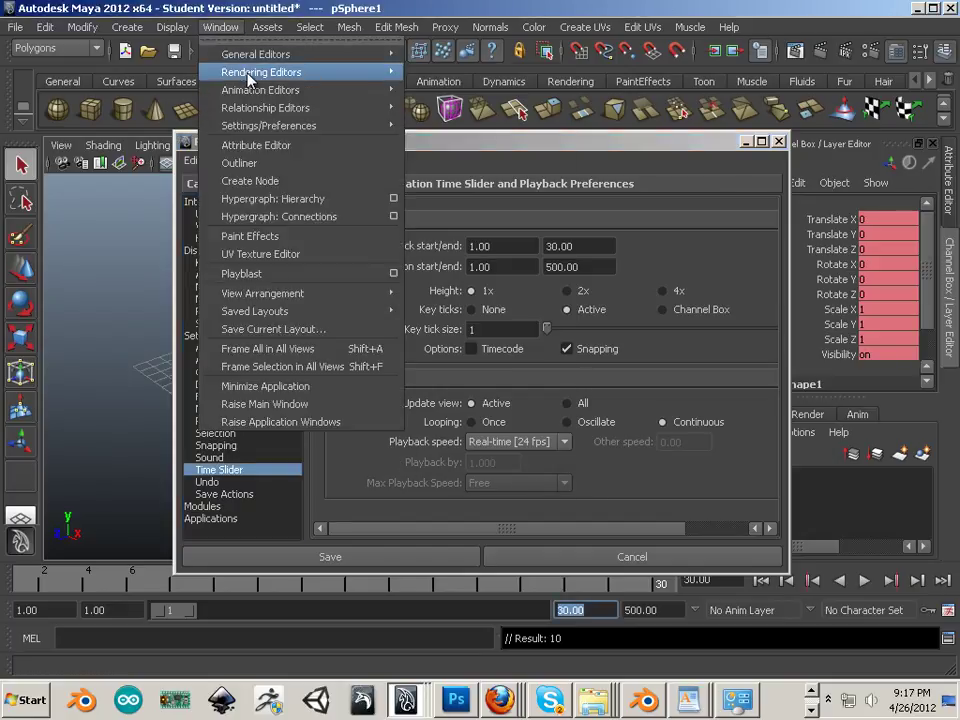
{"action": "mouse_move", "coordinate": [255, 124]}
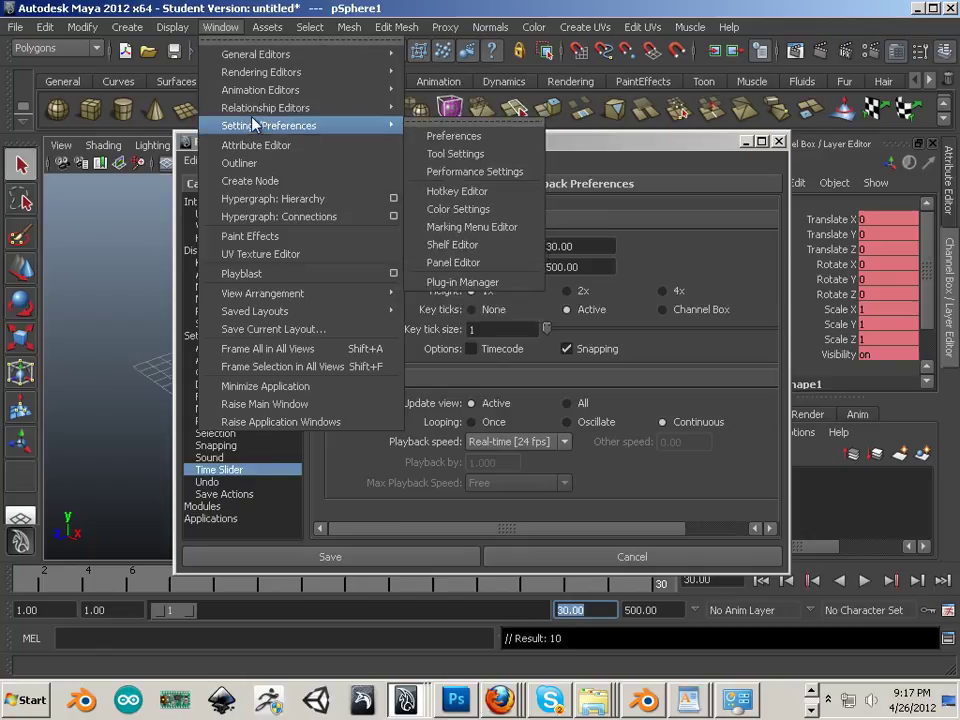
{"action": "left_click", "coordinate": [478, 139]}
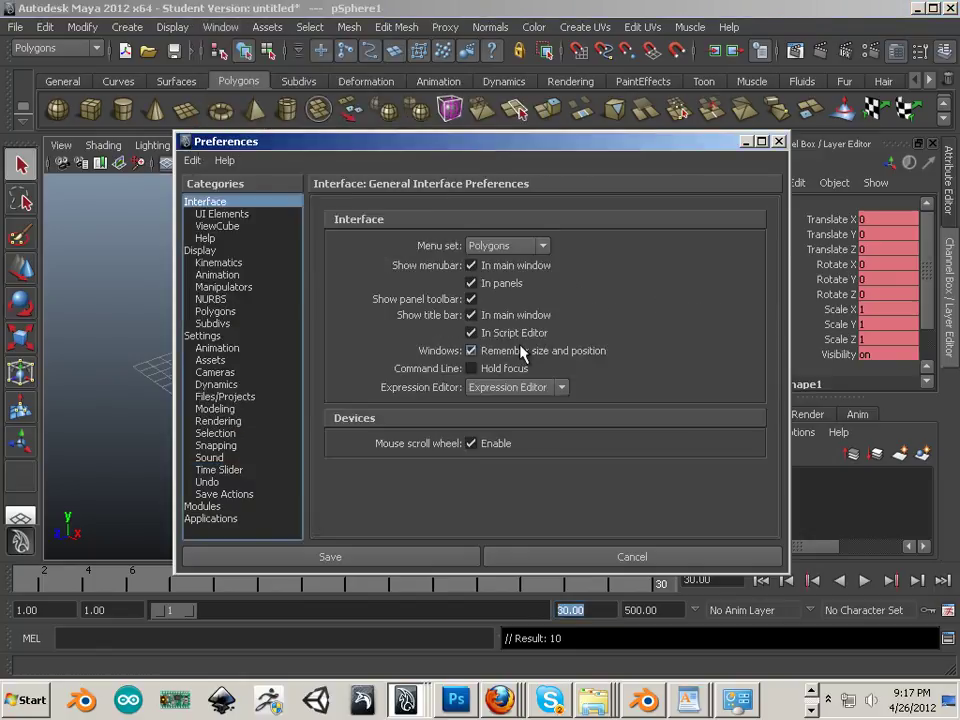
{"action": "left_click", "coordinate": [219, 469]}
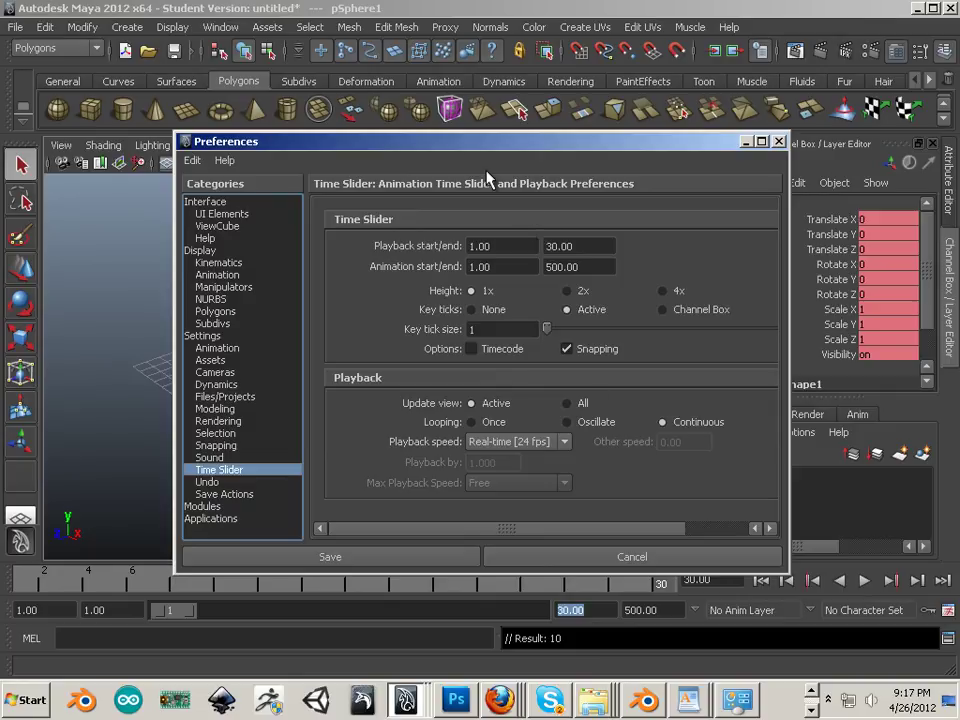
{"action": "left_click_drag", "start_coordinate": [520, 141], "coordinate": [365, 355]}
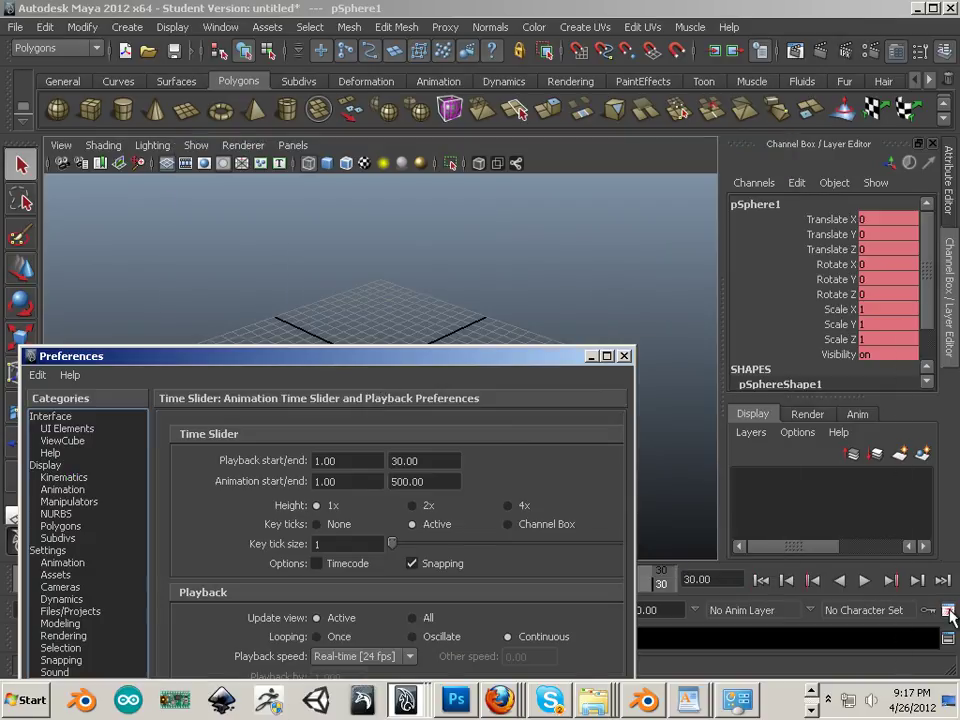
{"action": "left_click_drag", "start_coordinate": [479, 369], "coordinate": [553, 101]}
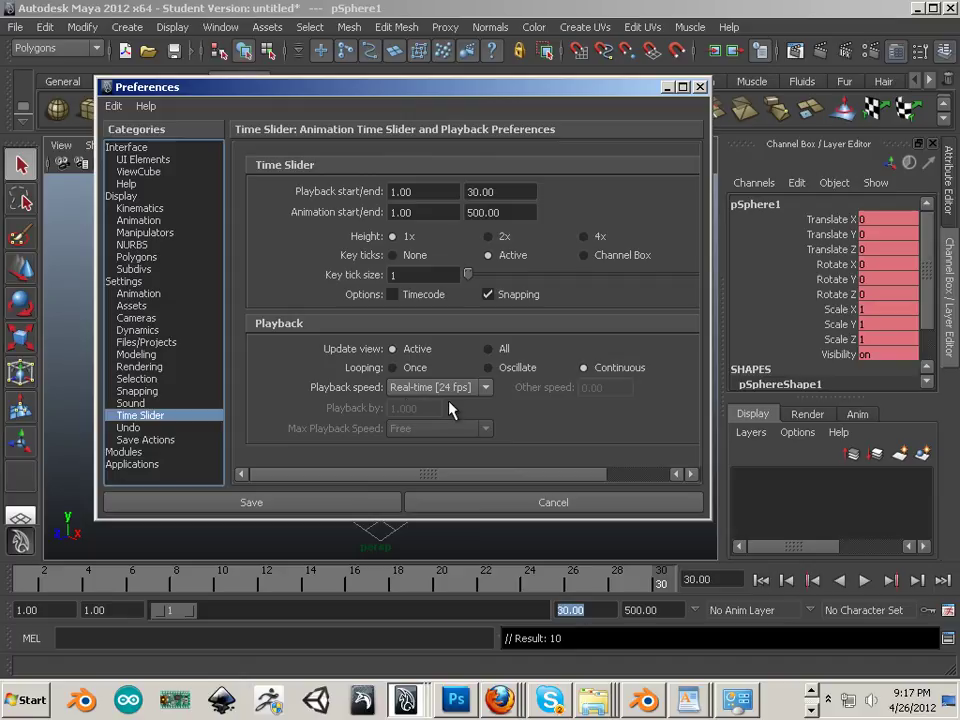
Change the playback speed to Other with a custom value of 29.97 fps.
{"action": "left_click", "coordinate": [403, 392]}
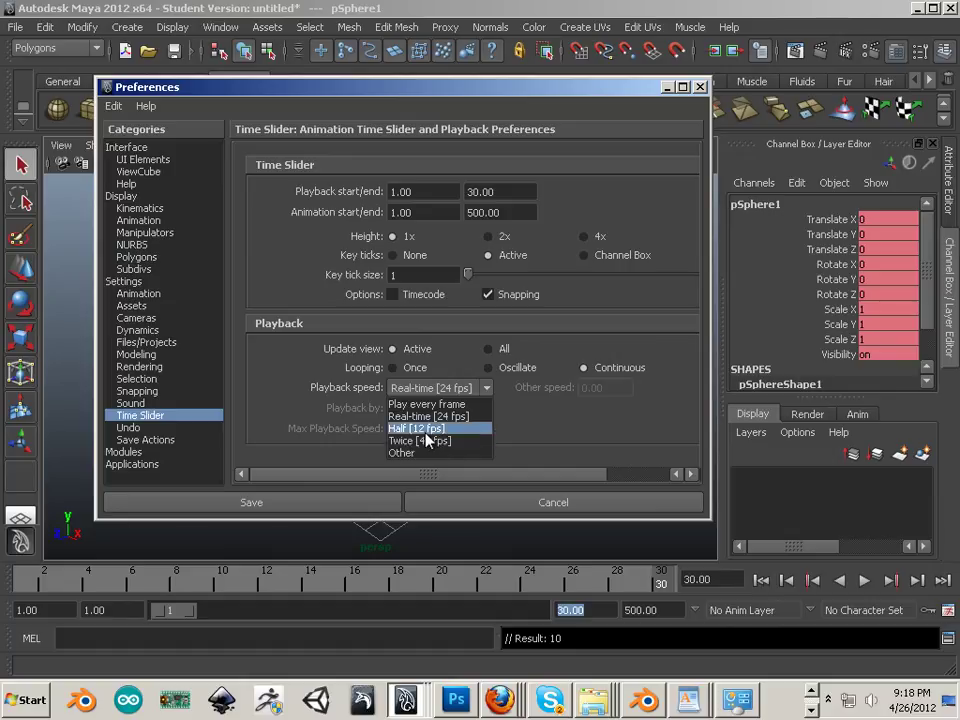
{"action": "left_click", "coordinate": [445, 454]}
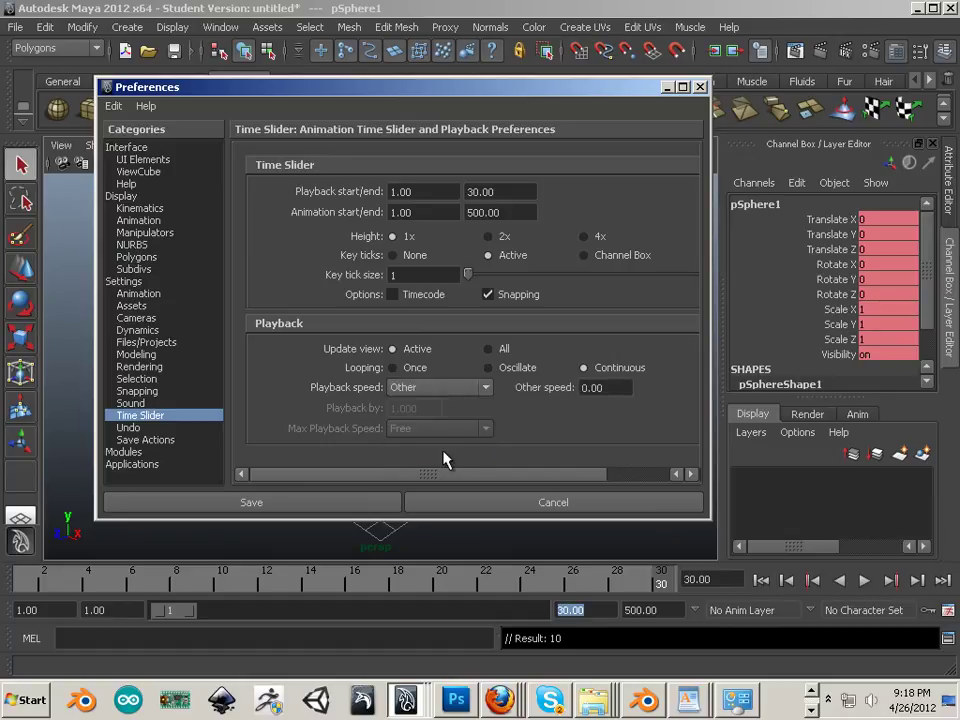
{"action": "left_click", "coordinate": [595, 387]}
{"action": "type", "text": "29.97"}
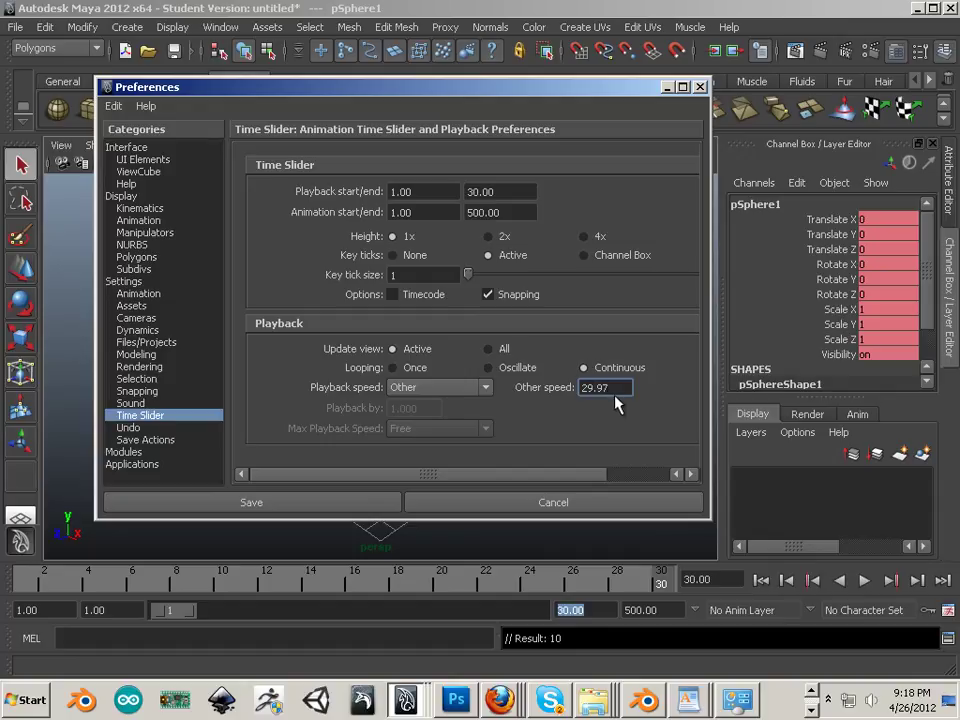
{"action": "left_click", "coordinate": [484, 389]}
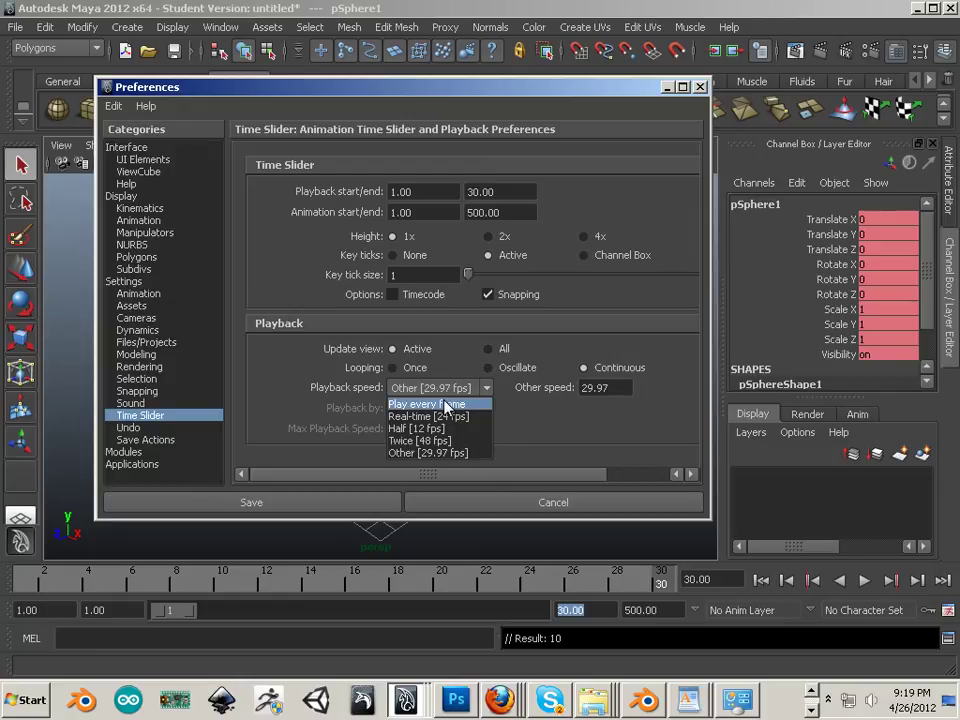
Choose Play every frame as the playback speed preference.
{"action": "left_click", "coordinate": [446, 405]}
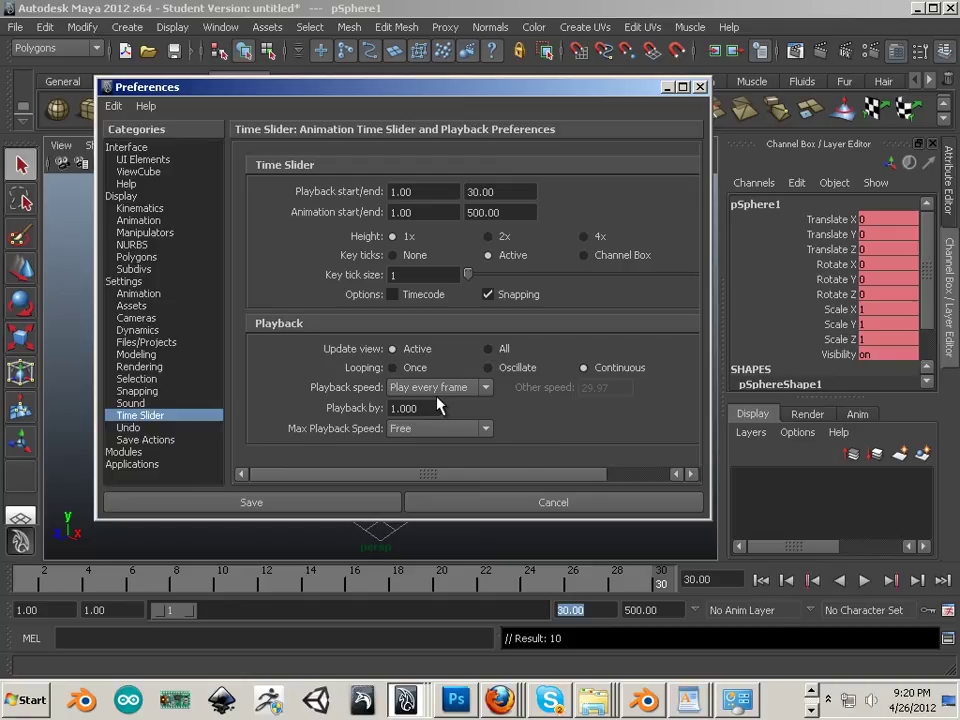
{"action": "left_click", "coordinate": [412, 388]}
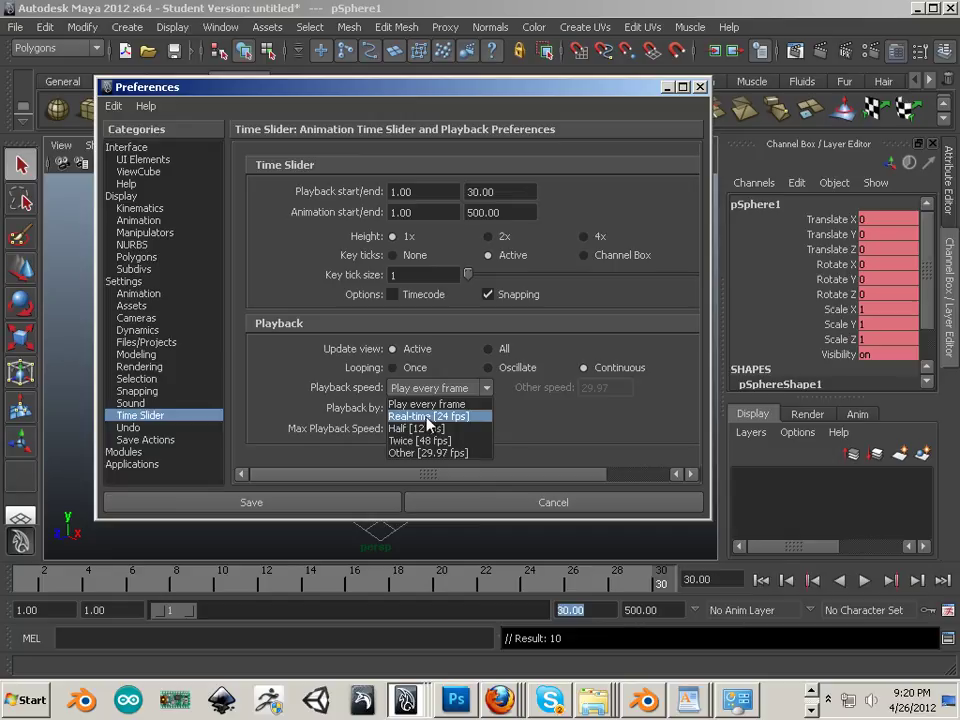
Switch the playback speed back to Real-time [24 fps].
{"action": "left_click", "coordinate": [427, 417]}
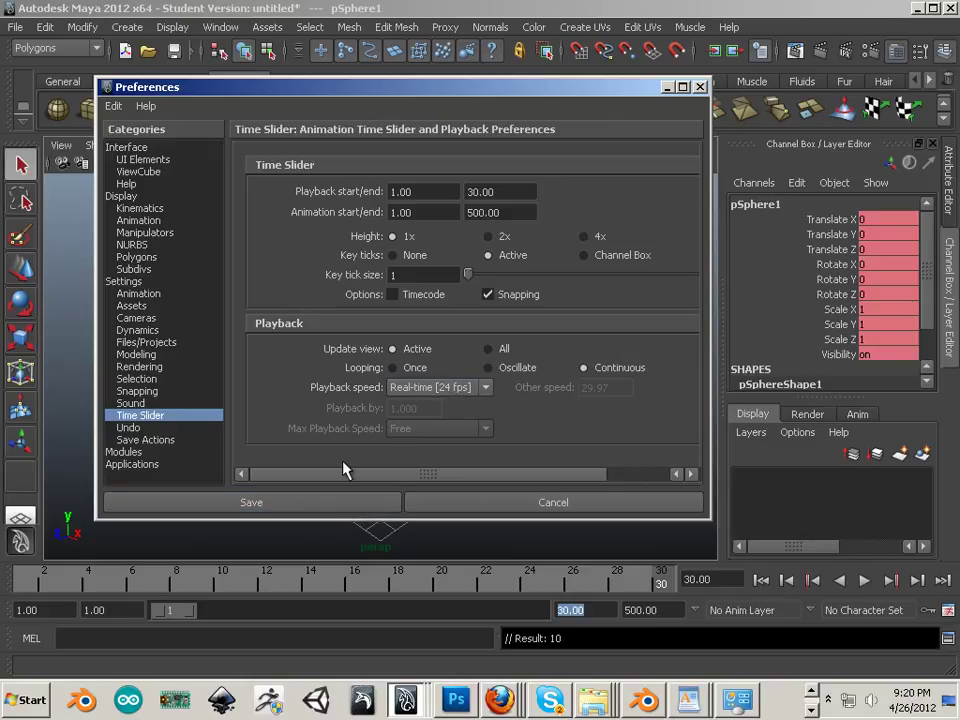
Save and close the Preferences, then tumble the perspective view closer to the sphere.
{"action": "left_click", "coordinate": [300, 505]}
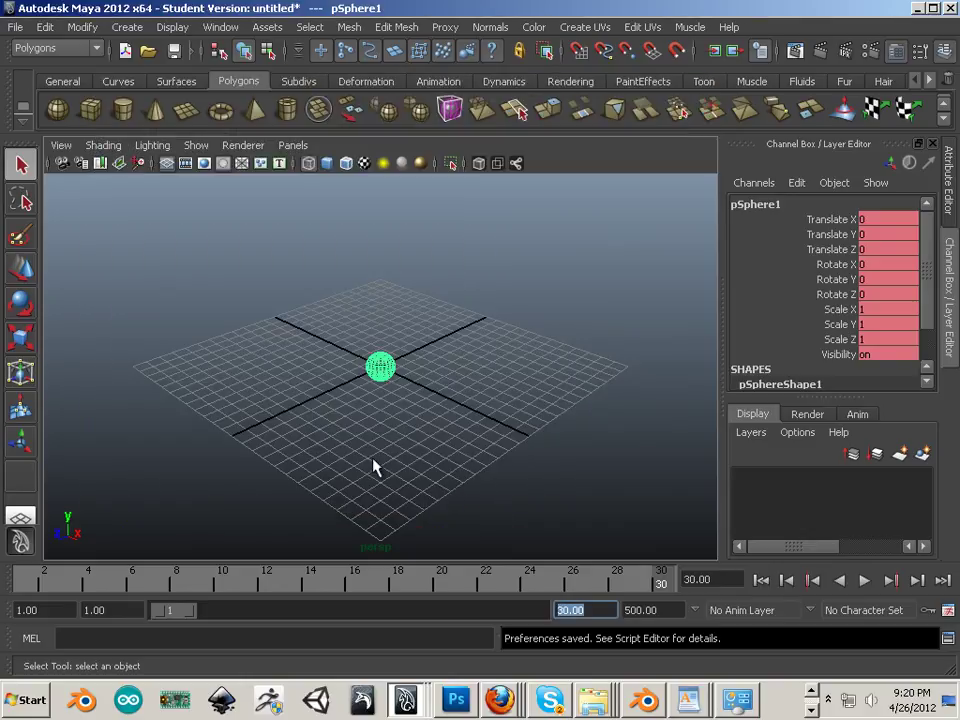
{"action": "left_click_drag", "start_coordinate": [375, 467], "coordinate": [341, 396], "text": "alt"}
{"action": "right_click_drag", "start_coordinate": [341, 396], "coordinate": [370, 413], "text": "alt"}
{"action": "left_click_drag", "start_coordinate": [370, 415], "coordinate": [420, 429], "text": "alt"}
{"action": "right_click_drag", "start_coordinate": [420, 429], "coordinate": [412, 473], "text": "alt"}
{"action": "left_click_drag", "start_coordinate": [412, 473], "coordinate": [491, 493], "text": "alt"}
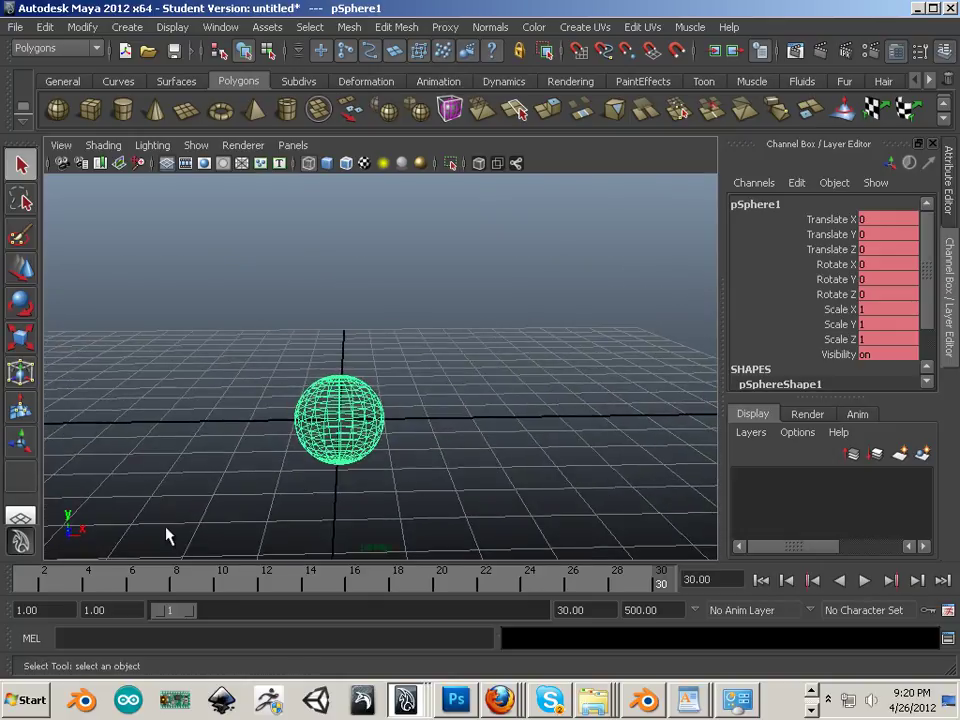
Scrub to frame 24 and test-play the sphere's animation, stopping playback.
{"action": "left_click_drag", "start_coordinate": [66, 580], "coordinate": [518, 580]}
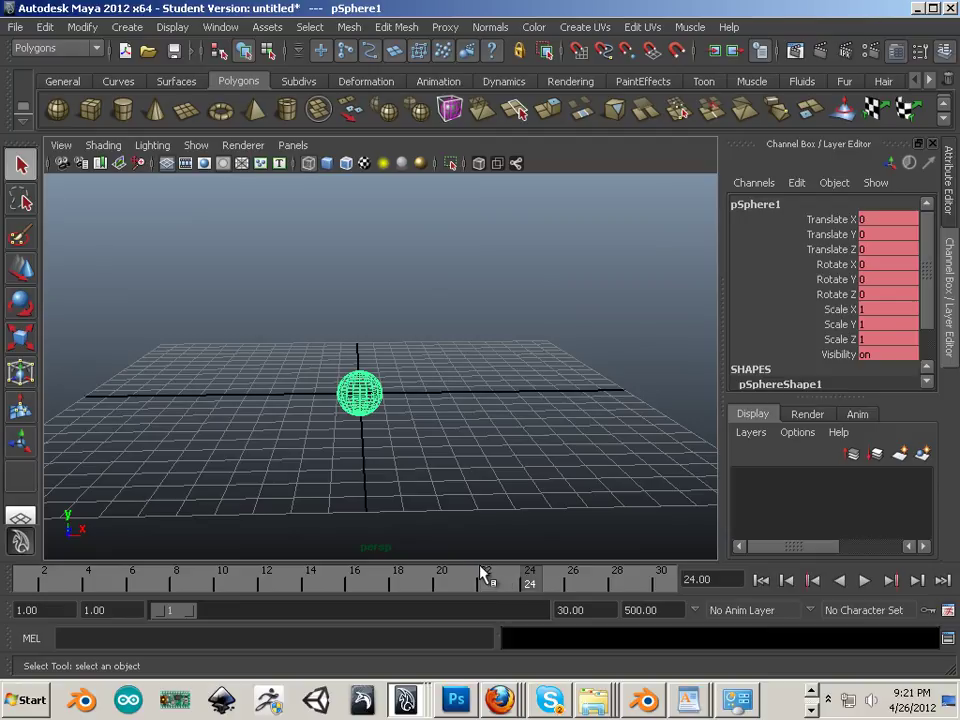
{"action": "key", "text": "alt+v"}
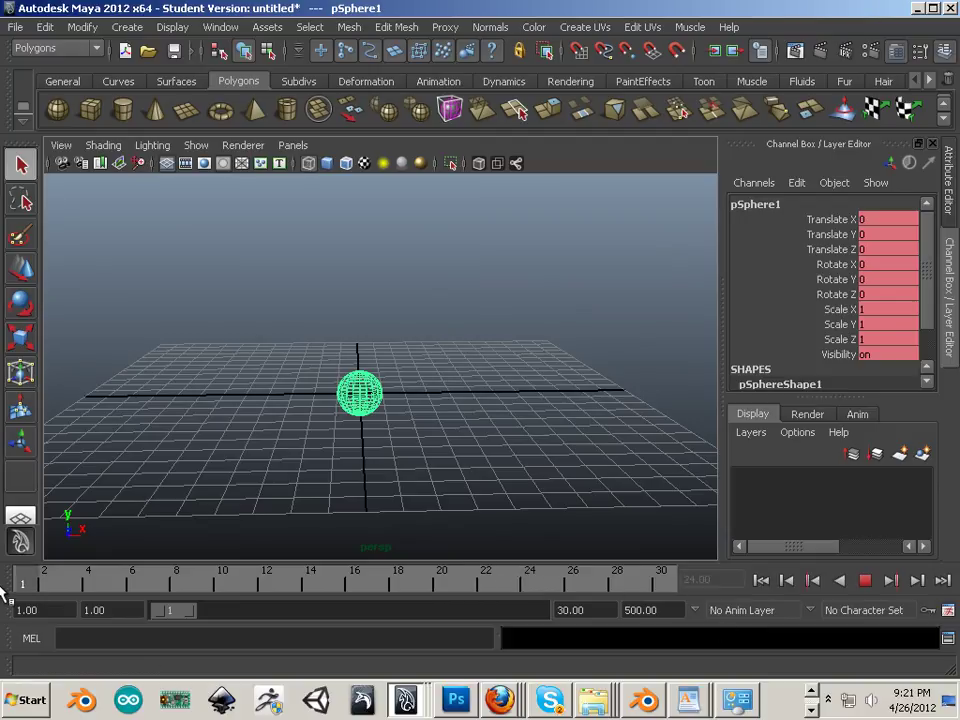
{"action": "key", "text": "alt+v"}
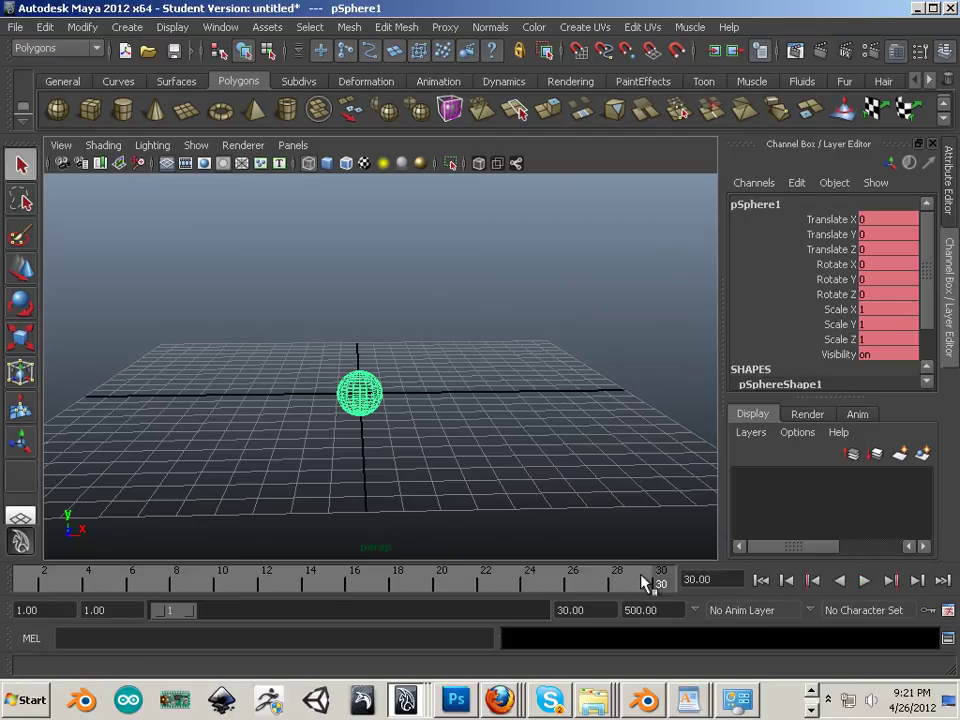
{"action": "key", "text": "alt+v"}
{"action": "key", "text": "alt+v"}
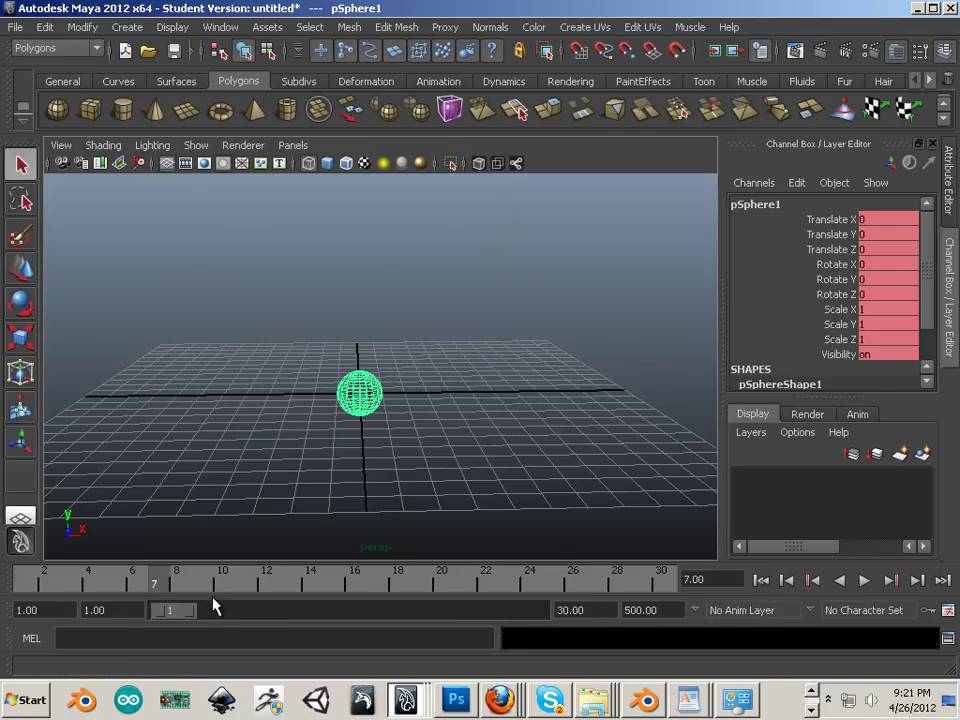
Shift the playback range to frames 391–420 of the 500-frame animation.
{"action": "left_click_drag", "start_coordinate": [362, 624], "coordinate": [463, 613]}
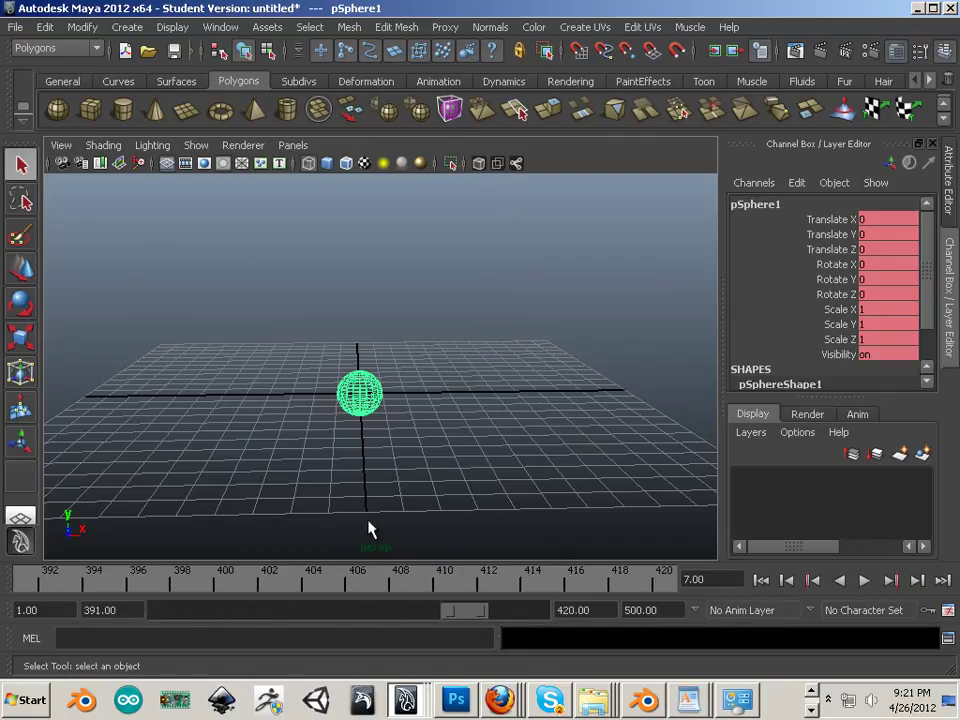
{"action": "left_click_drag", "start_coordinate": [369, 527], "coordinate": [429, 435], "text": "alt"}
{"action": "right_click_drag", "start_coordinate": [429, 435], "coordinate": [499, 476], "text": "alt"}
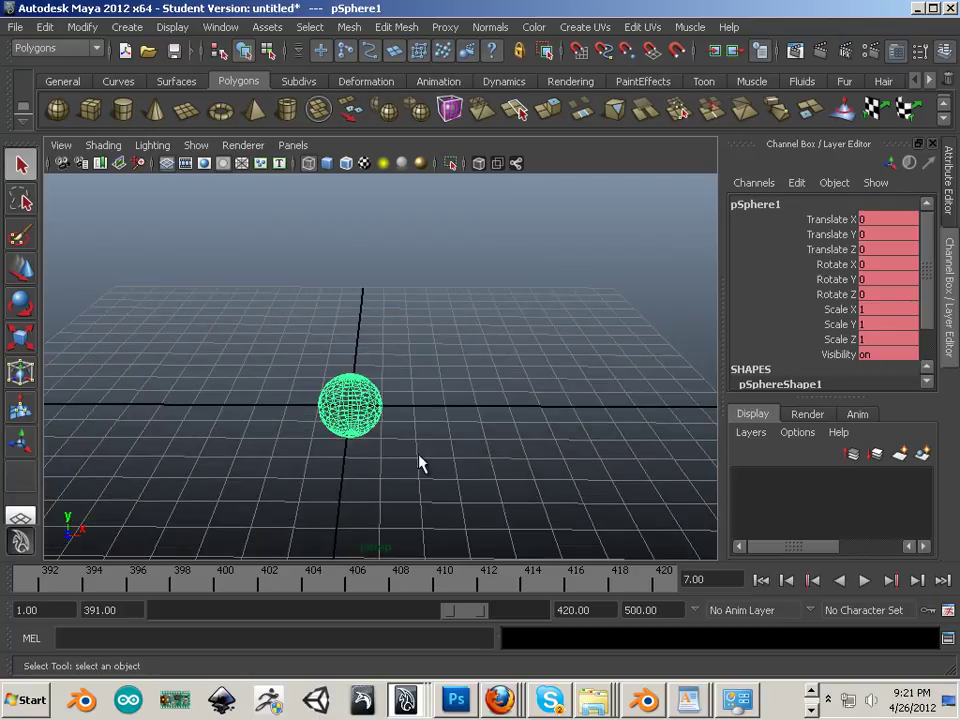